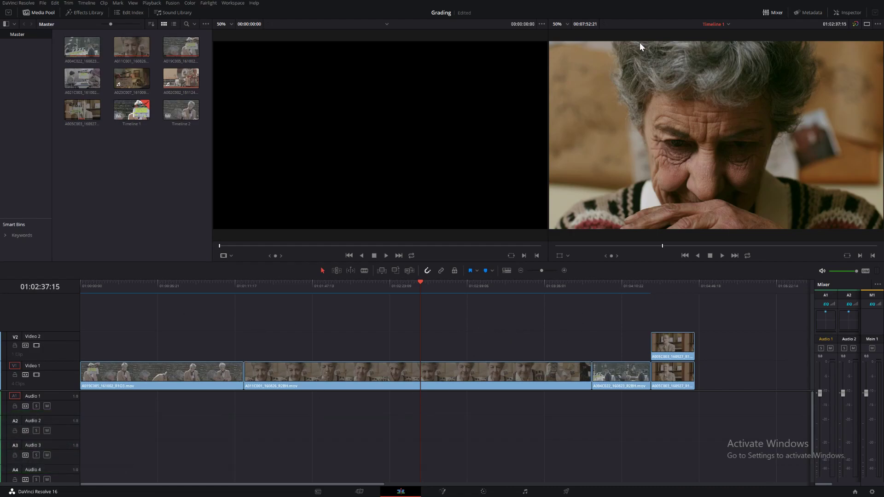
Preview Timeline 1's later shots with Video 2 disabled, stopping on the older woman's close-up
drag(198, 284, 667, 302)
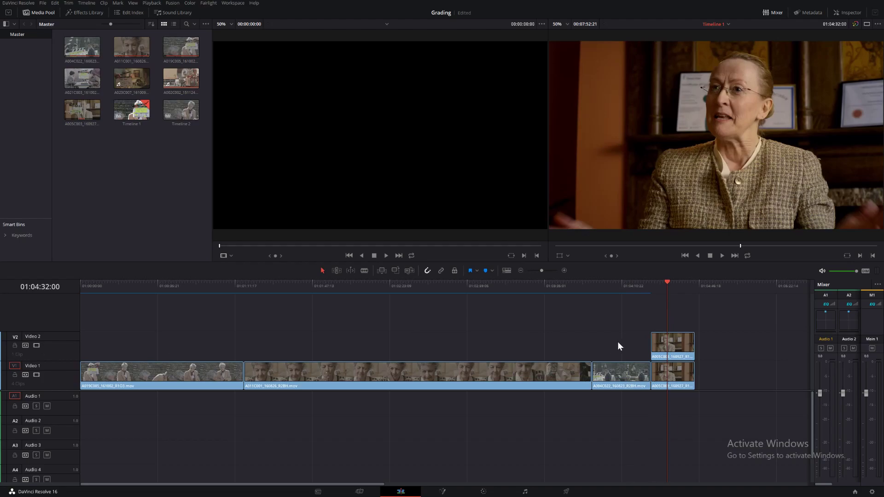
click(35, 347)
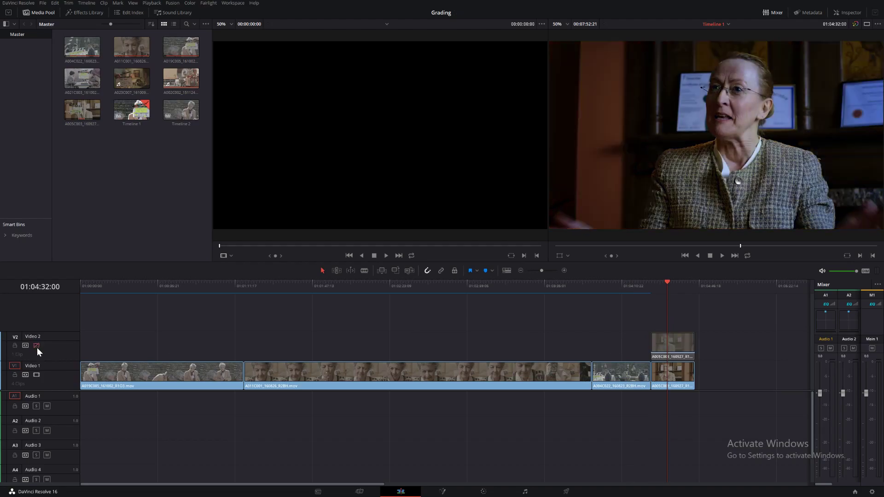
click(445, 313)
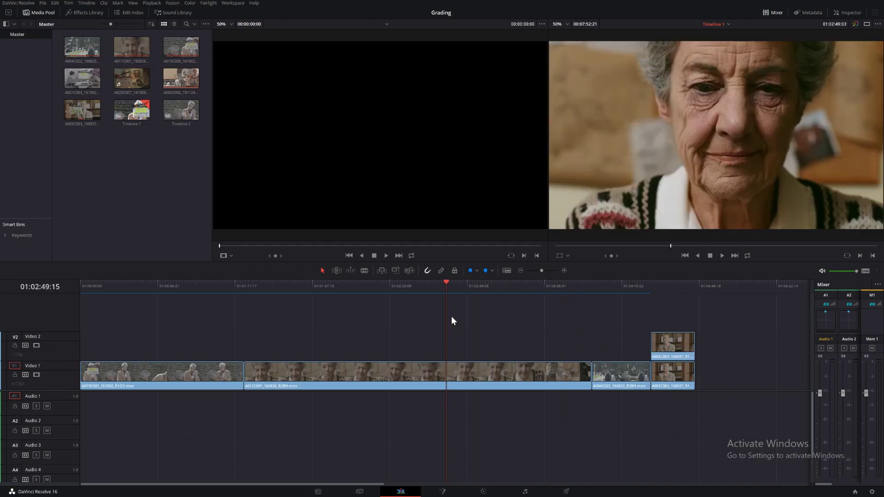
Switch to Timeline 2, scrub to the close-up, cut clip A011C001 and undo the cut
click(713, 25)
click(722, 44)
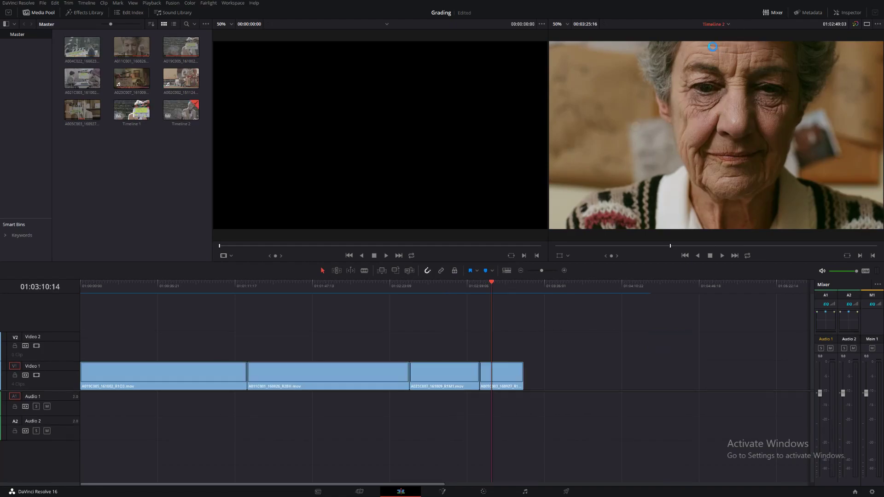
click(236, 301)
drag(237, 305, 317, 305)
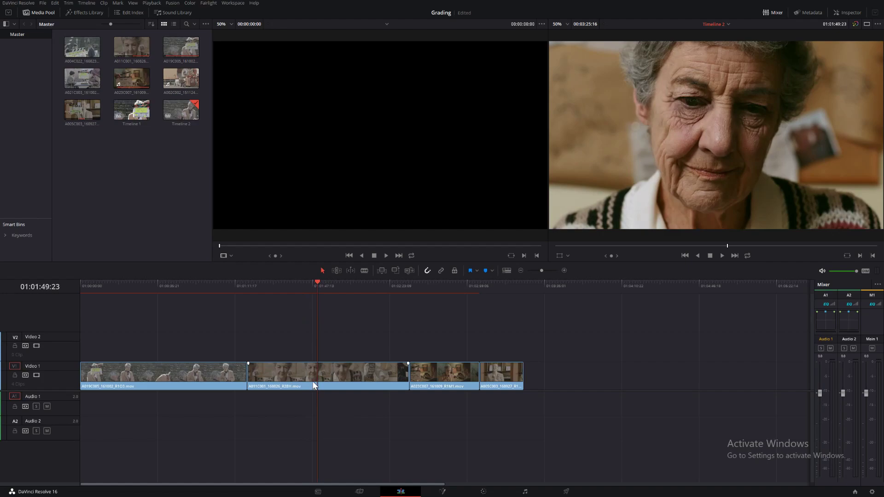
key(ctrl+b)
key(ctrl+z)
click(443, 302)
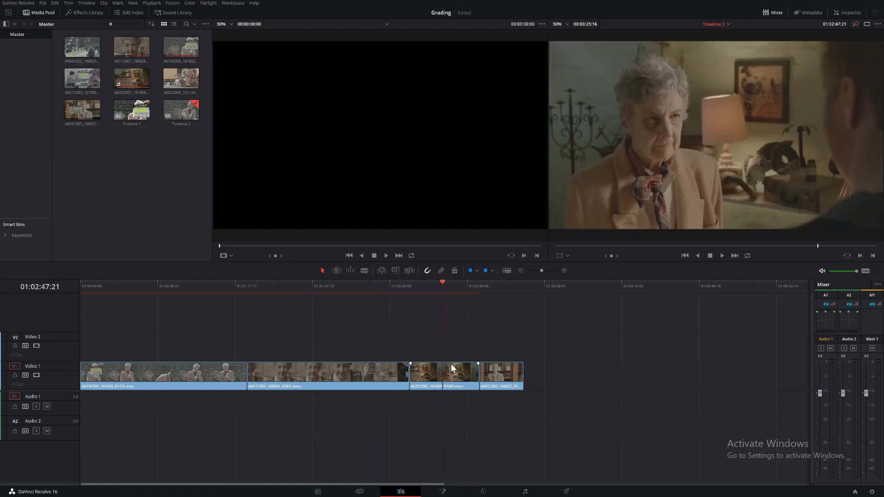
Return to Timeline 1 and review the drawings, seated woman and chess-players shots
click(716, 24)
click(714, 37)
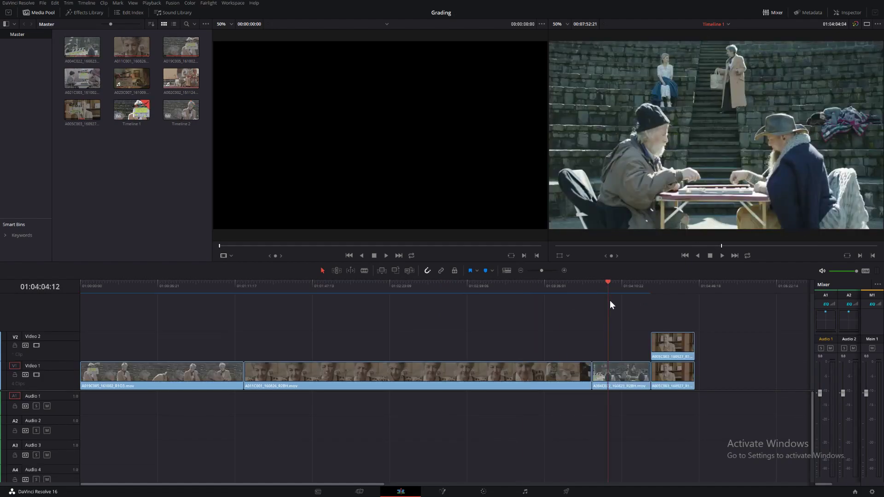
click(715, 24)
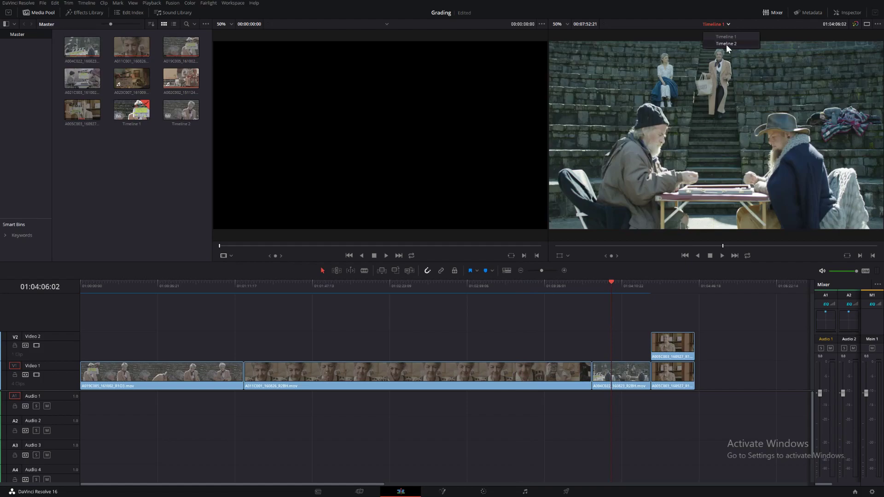
click(726, 44)
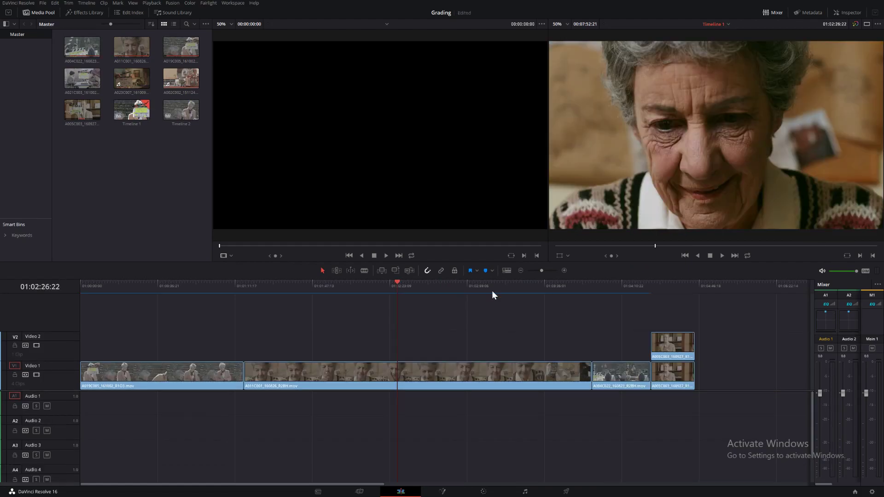
drag(488, 288, 524, 285)
click(672, 284)
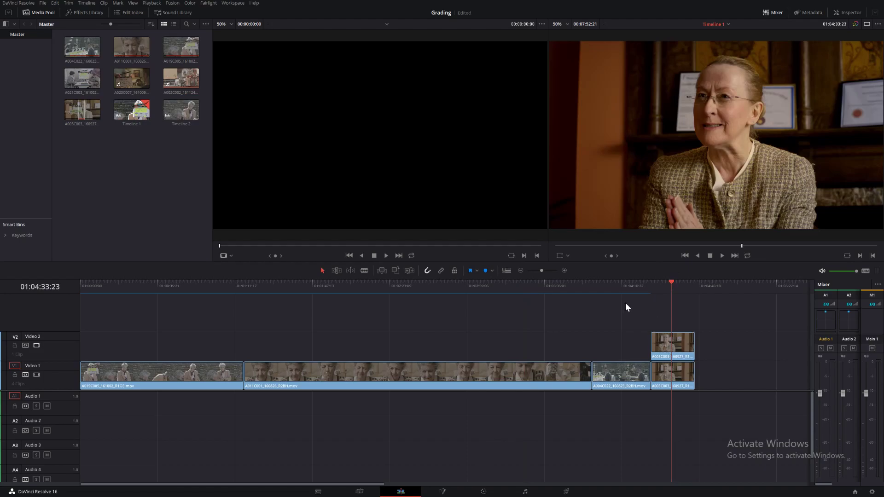
click(625, 285)
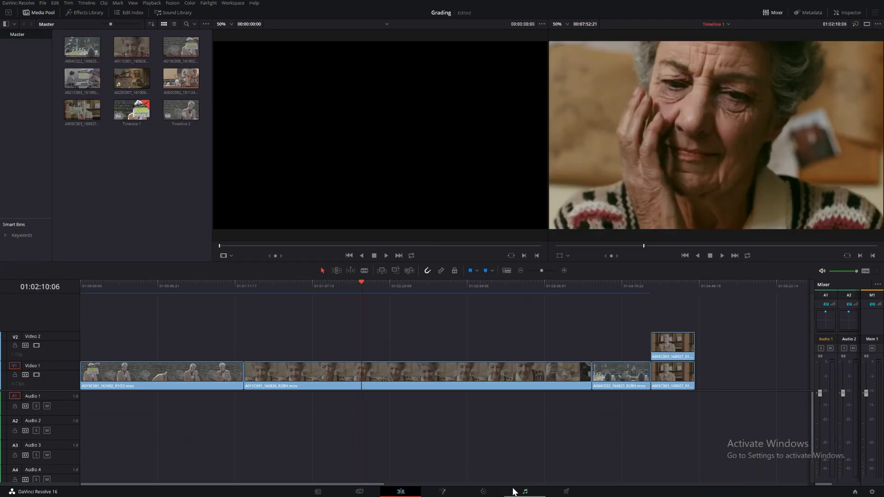
Inspect the grades on clips 01 and 02 in the Color page, then go back to Edit
click(496, 493)
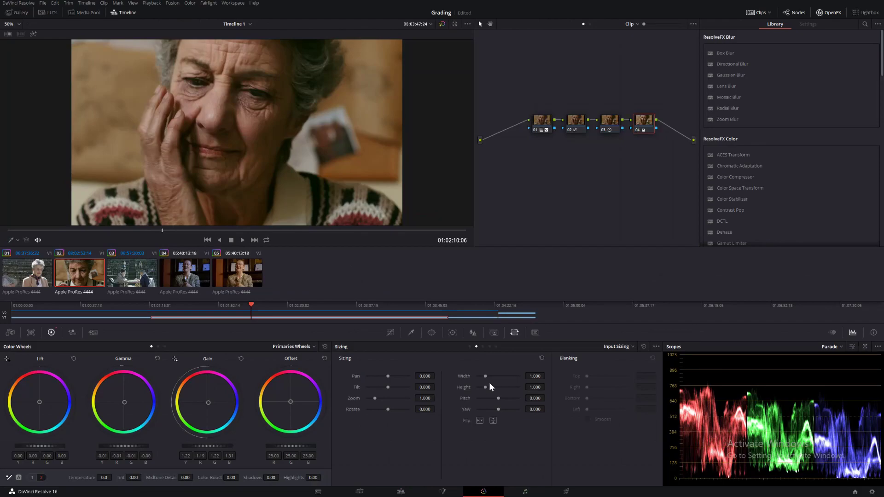
click(21, 276)
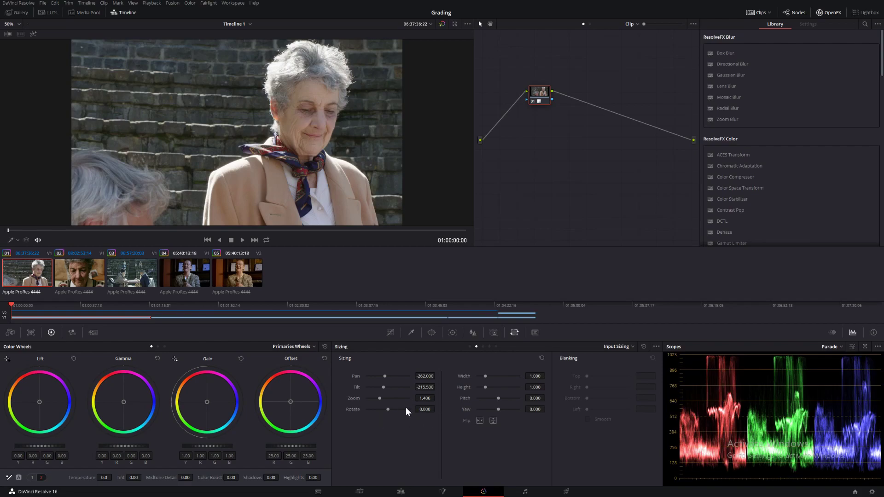
key(Down)
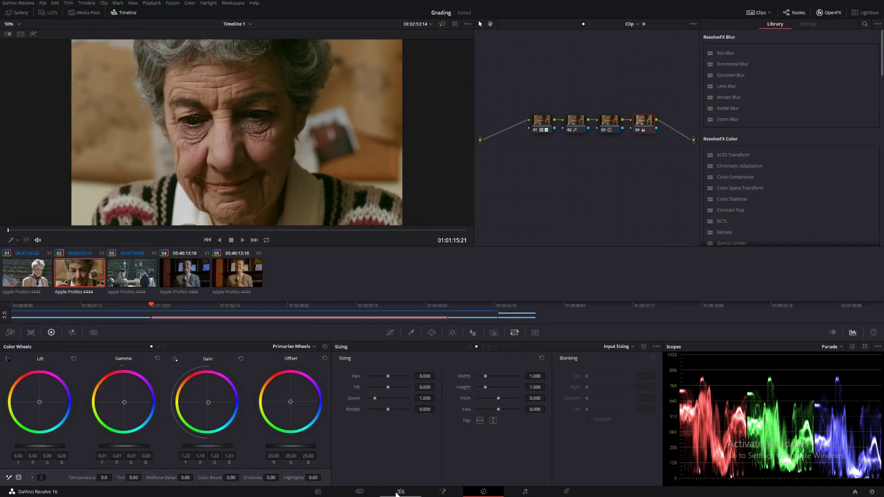
click(398, 492)
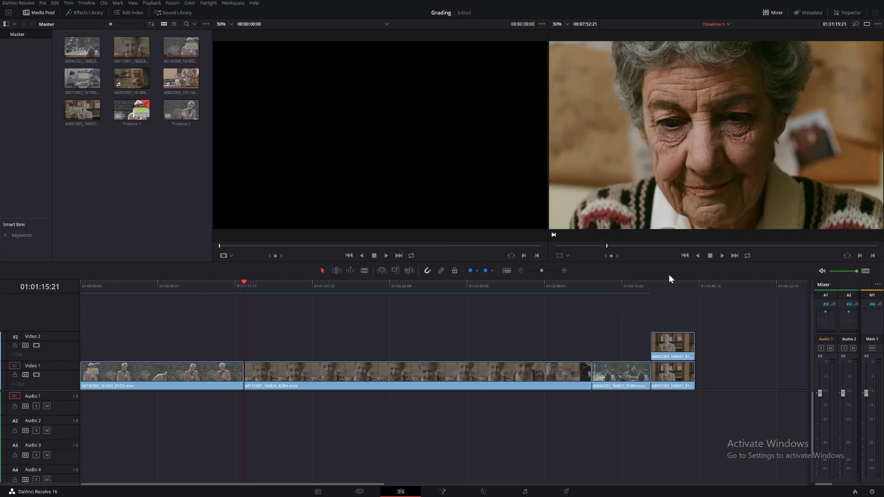
Load Timeline 2 and bring up its Timelines > ColorTrace options from the Media Pool
click(722, 26)
click(727, 43)
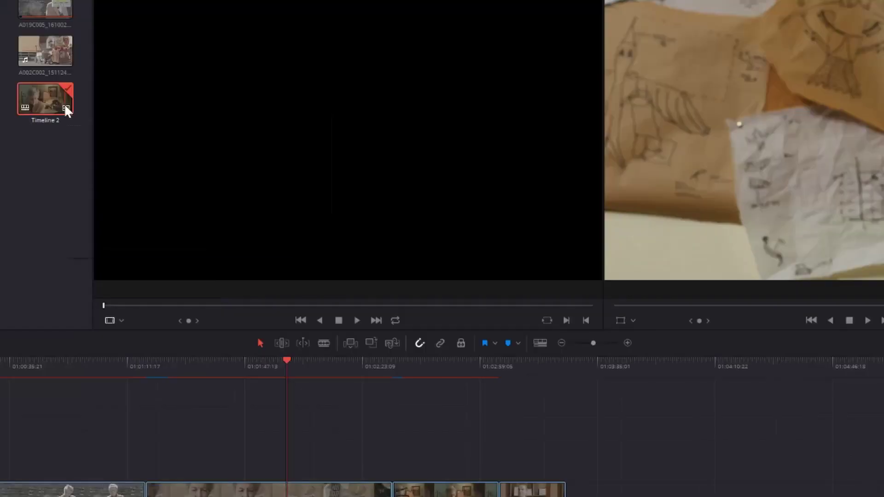
right_click(194, 114)
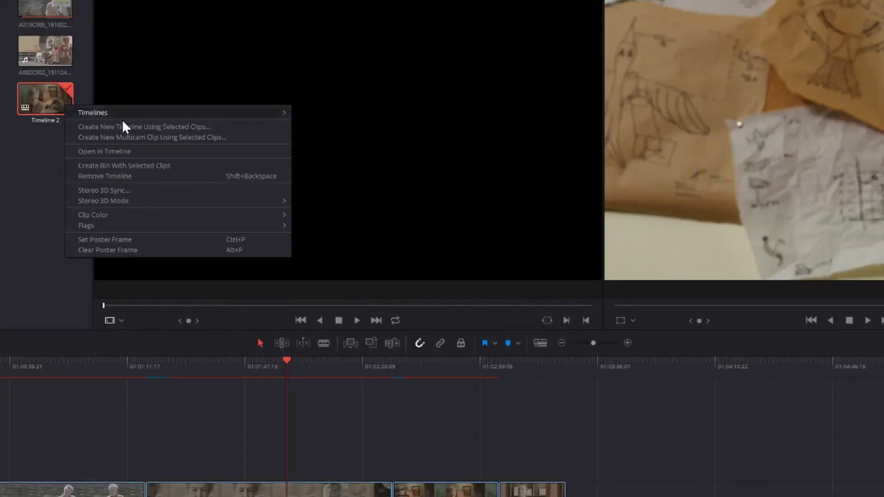
mouse_move(319, 119)
mouse_move(380, 198)
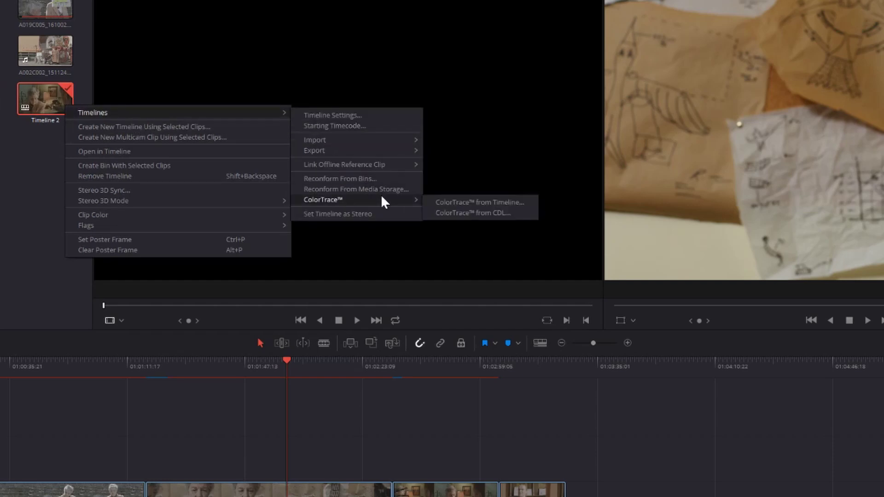
click(455, 203)
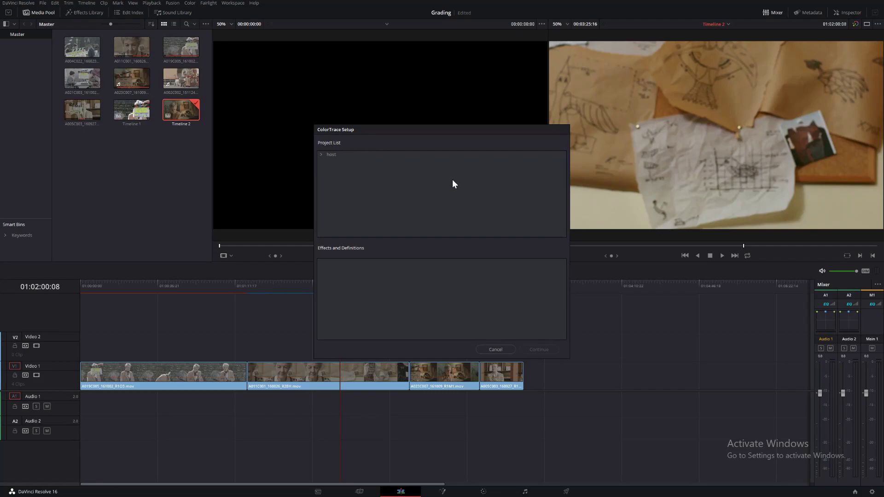
double_click(338, 162)
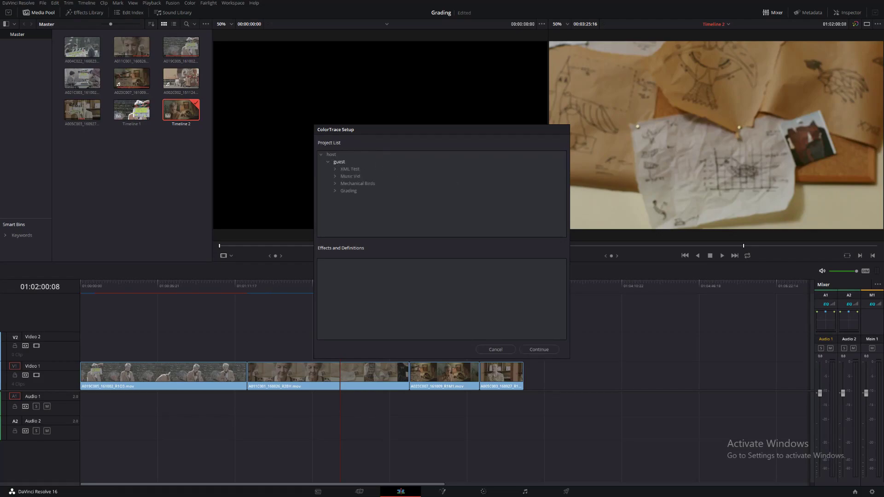
click(494, 349)
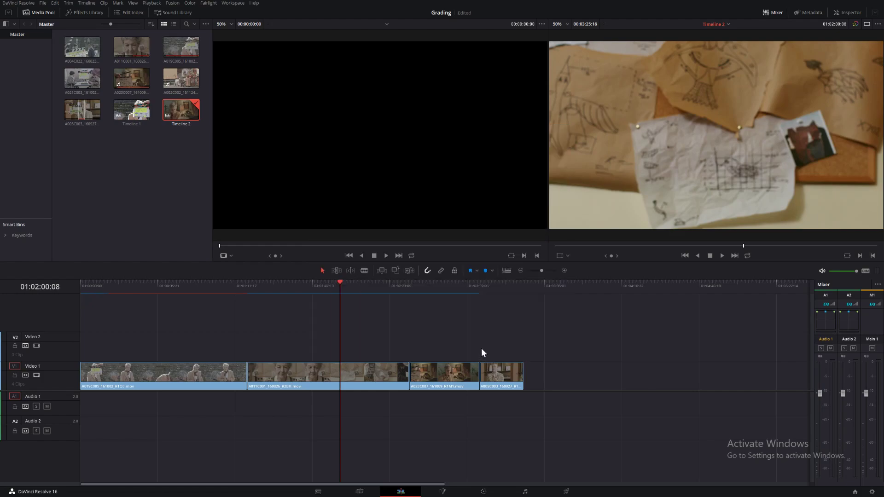
click(855, 491)
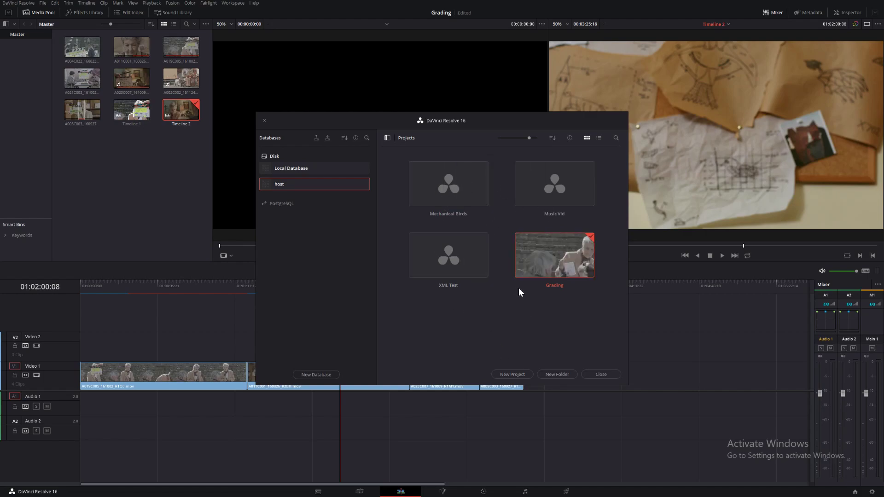
Close the project manager and start ColorTrace from another timeline on Timeline 2
click(615, 375)
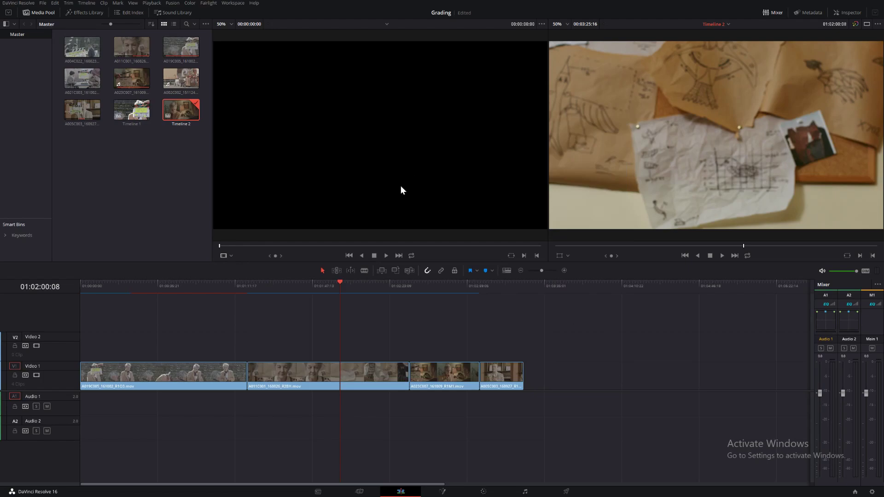
right_click(182, 105)
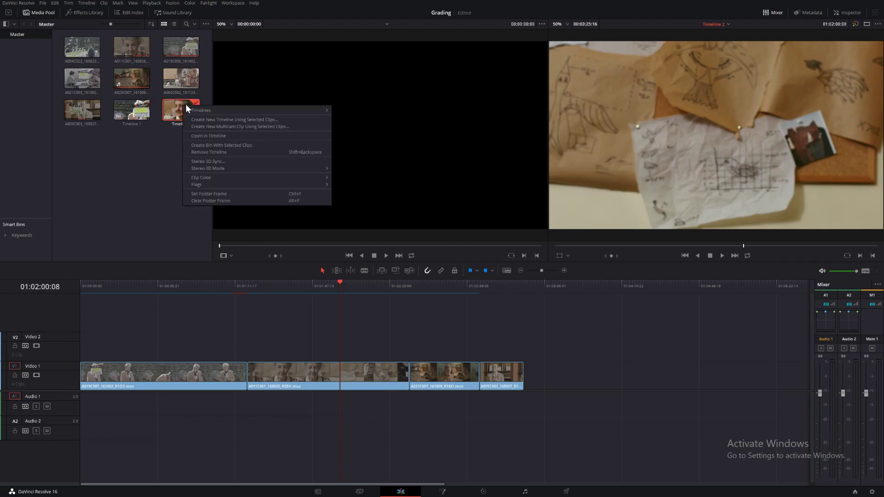
mouse_move(206, 112)
mouse_move(378, 168)
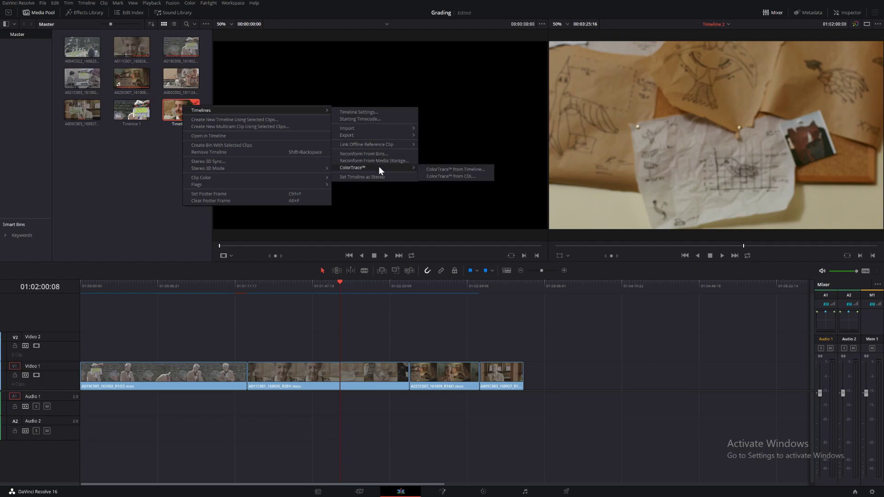
click(473, 174)
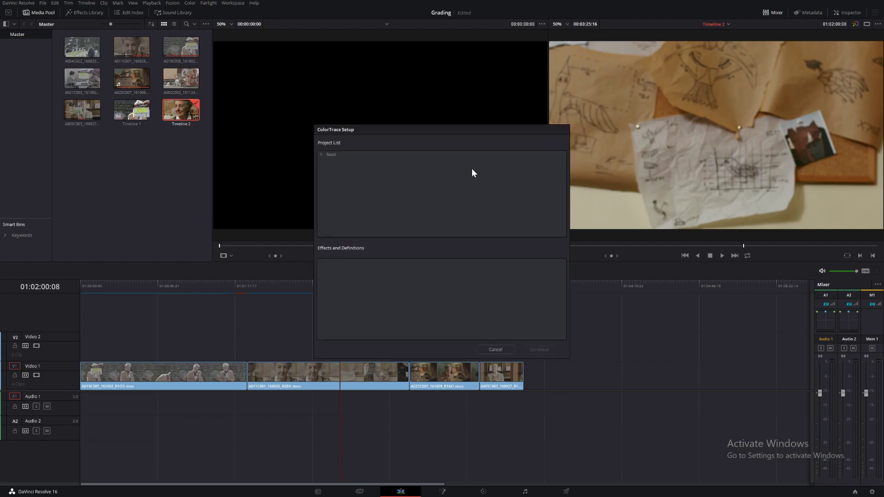
Pick Timeline 1 under host > guest > Grading as the grade source and continue
double_click(330, 154)
double_click(339, 162)
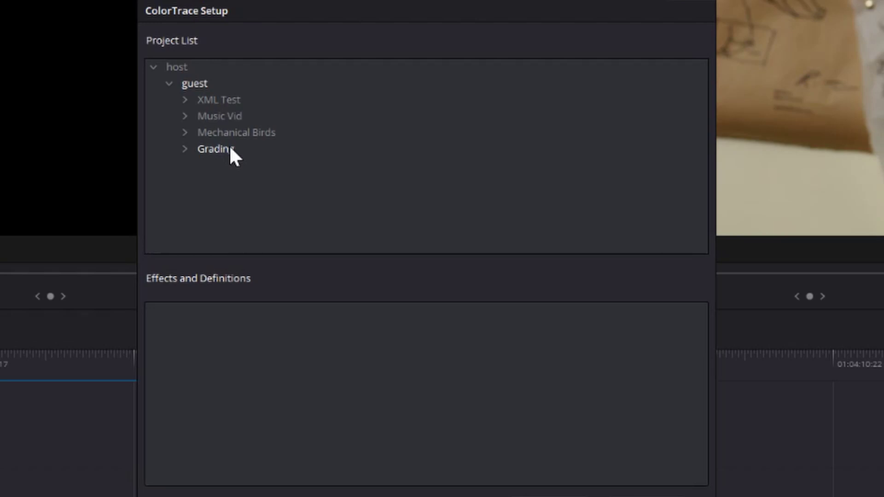
double_click(230, 148)
click(239, 162)
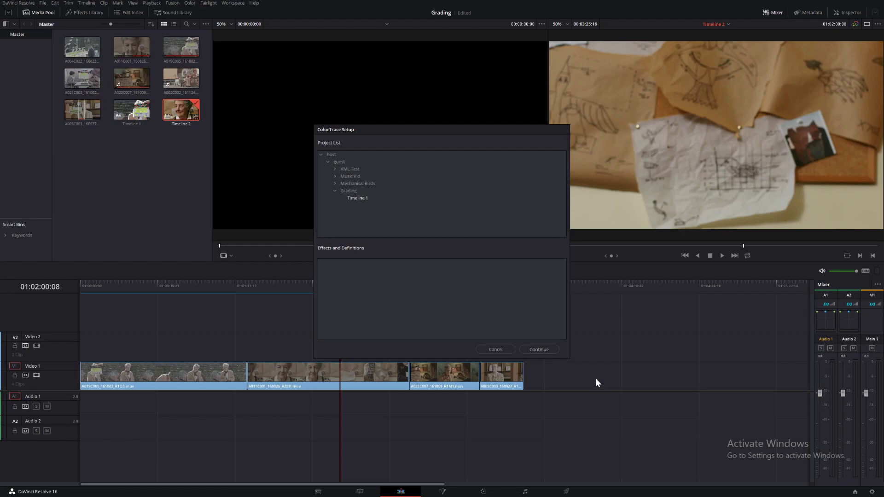
click(549, 350)
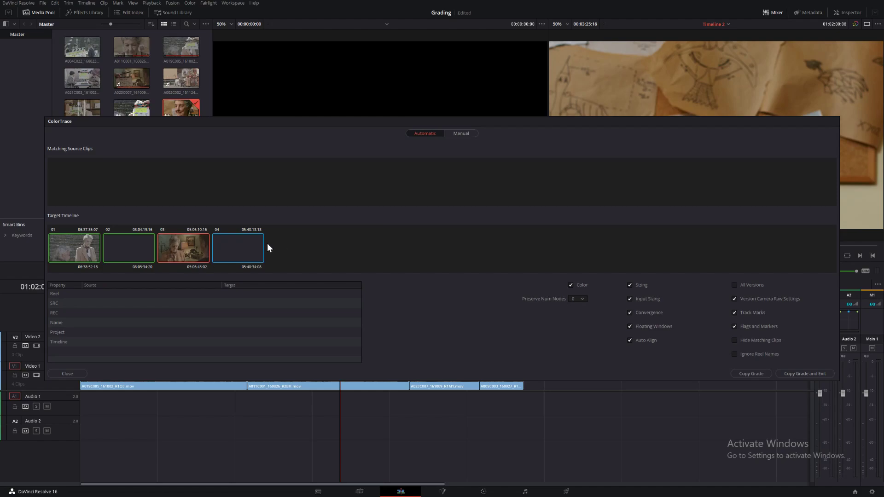
Copy the matched grades, remove the stray cut in the second clip, and jump to the last clip
click(799, 377)
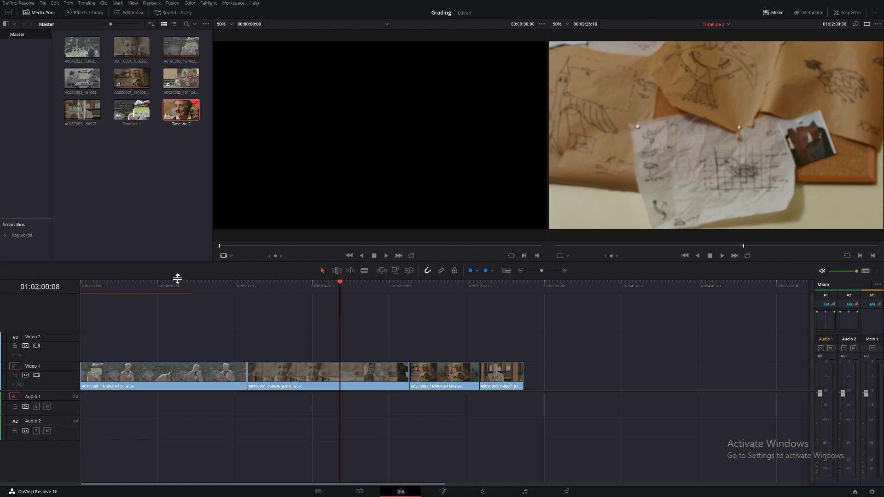
drag(183, 286, 465, 353)
key(ctrl+b)
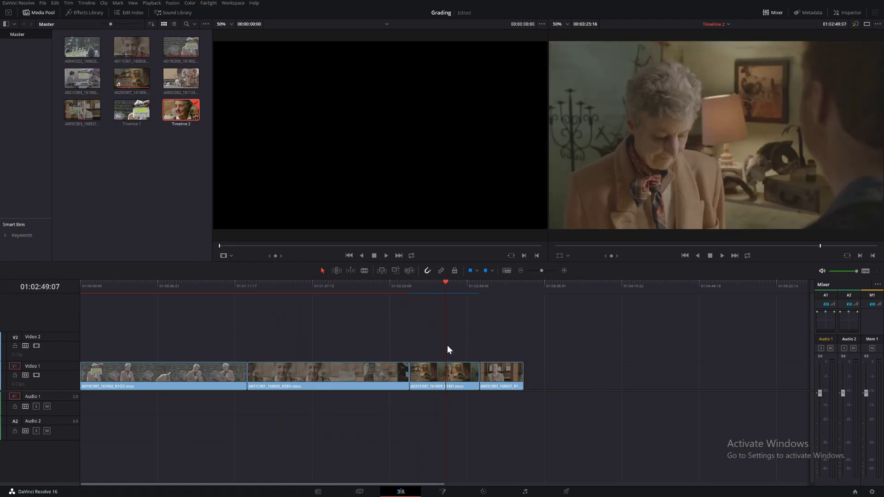
click(498, 287)
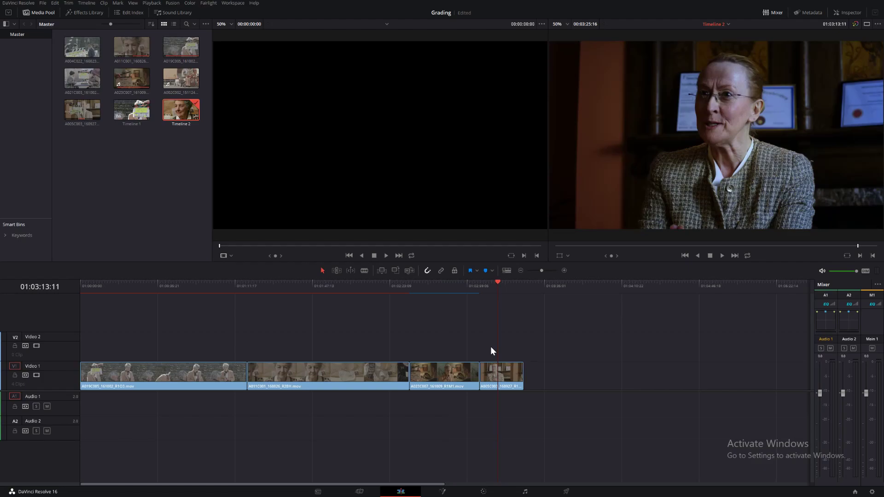
Open Timeline 2 on the Color page, inspect clip 02's grade, and save the project
click(483, 491)
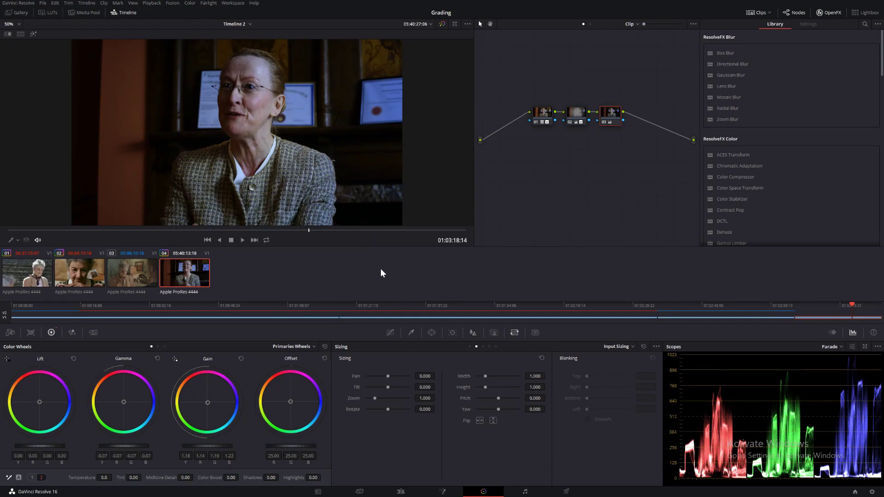
click(87, 274)
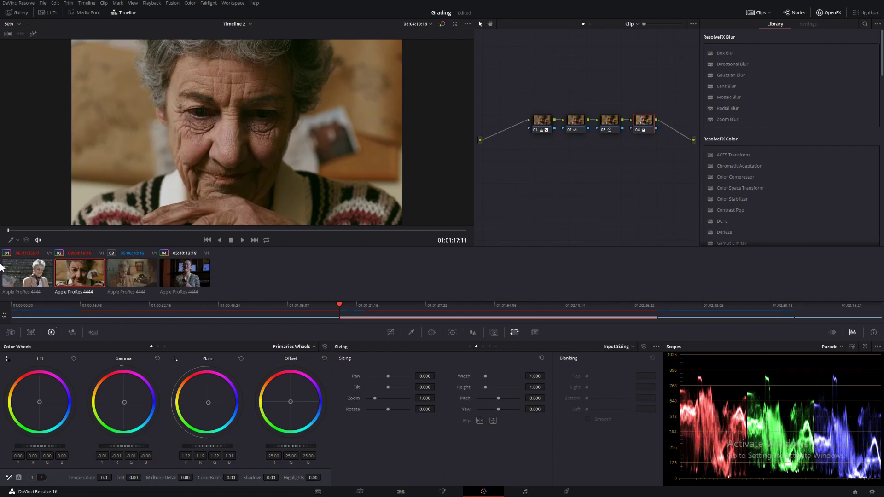
key(ctrl+s)
Reset clip 01's input sizing to compare, then restore zoom 1.406, pan -262, tilt -215.5
click(21, 276)
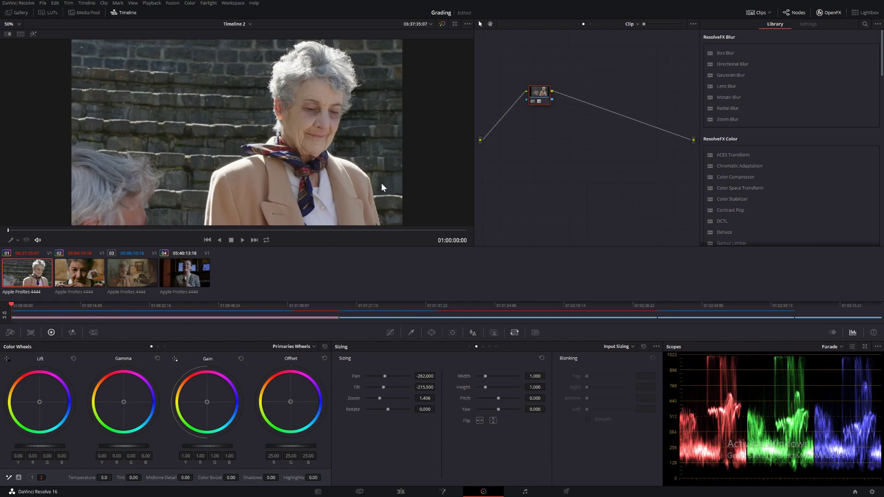
click(644, 347)
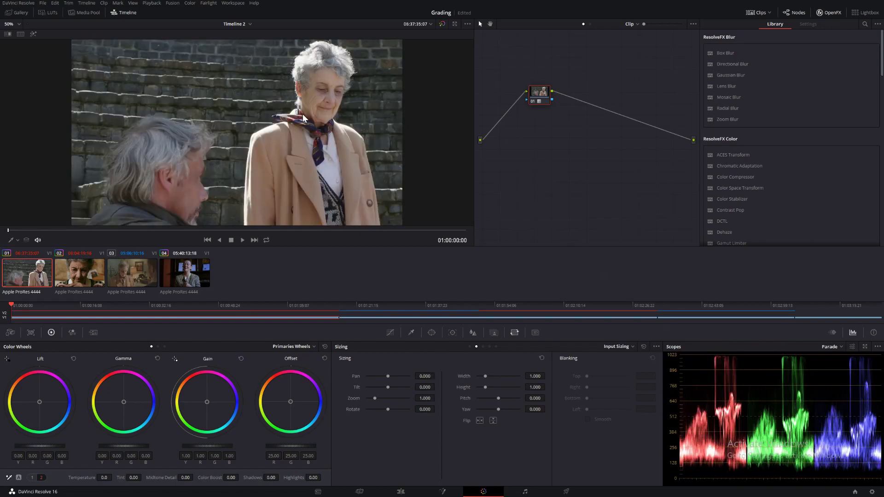
key(ctrl+z)
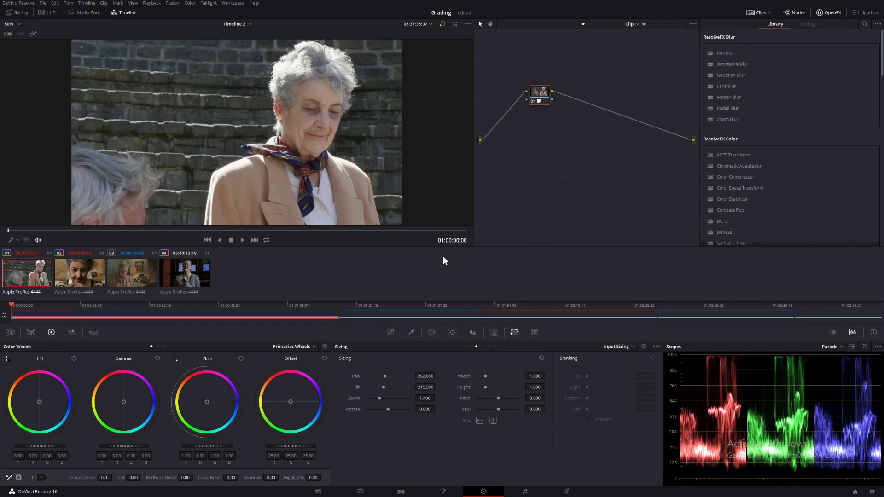
Back on Edit, run ColorTrace from Timeline on Timeline 2 using Grading's Timeline 1 as source
click(401, 491)
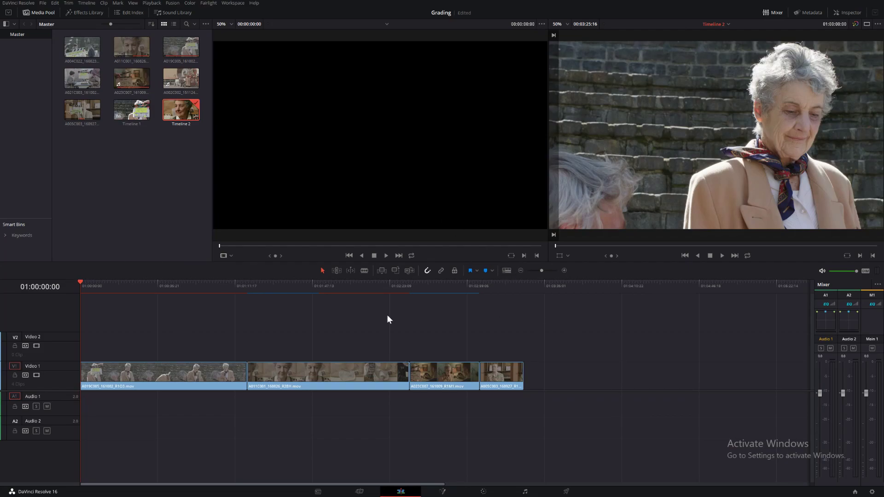
right_click(183, 113)
mouse_move(258, 121)
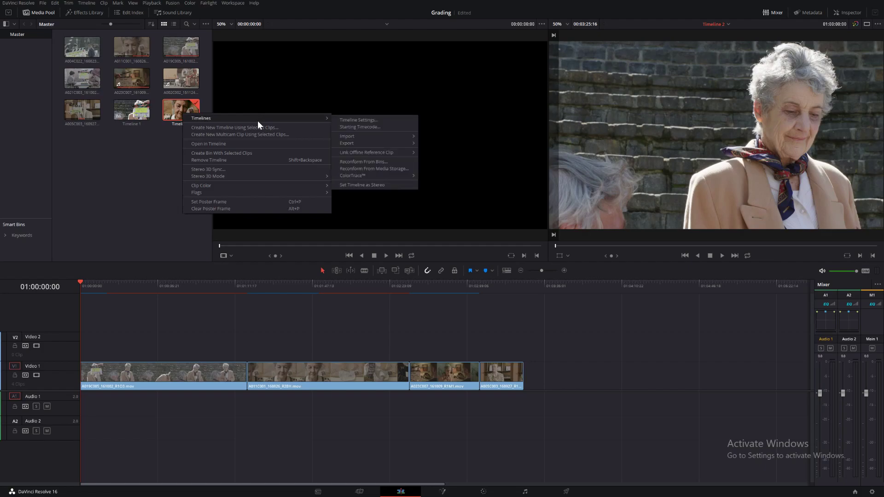
mouse_move(397, 176)
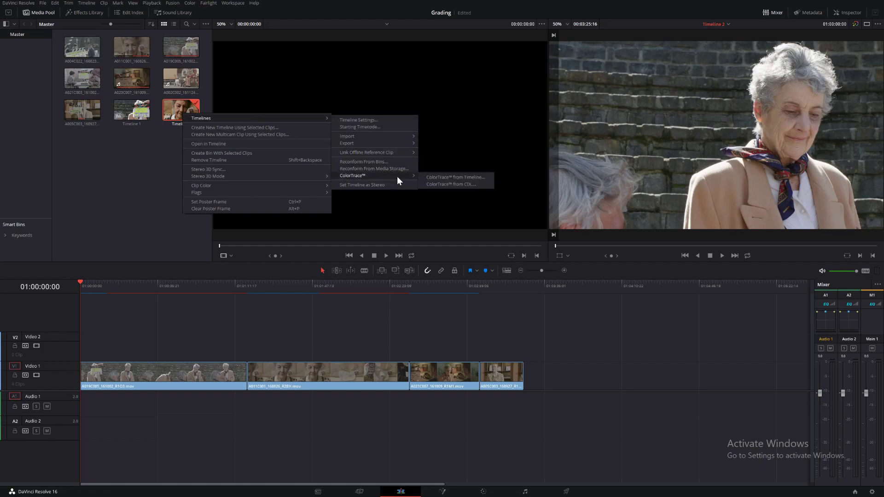
click(458, 176)
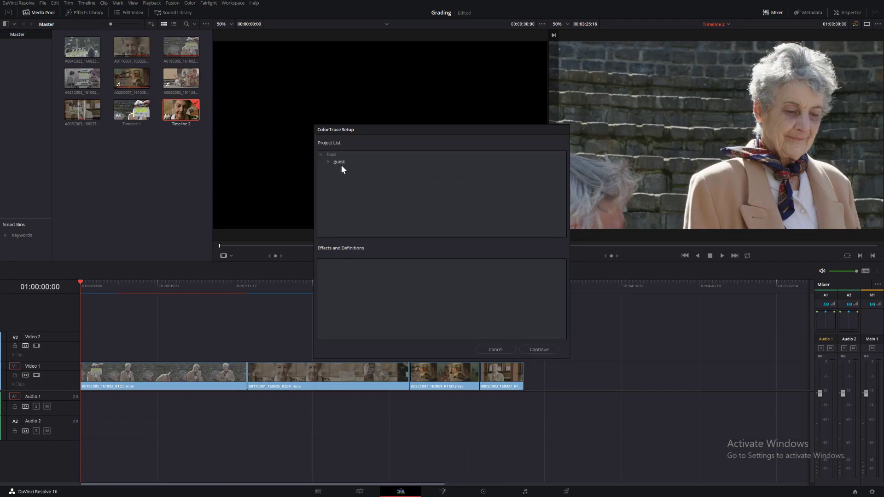
double_click(341, 164)
click(361, 198)
click(542, 349)
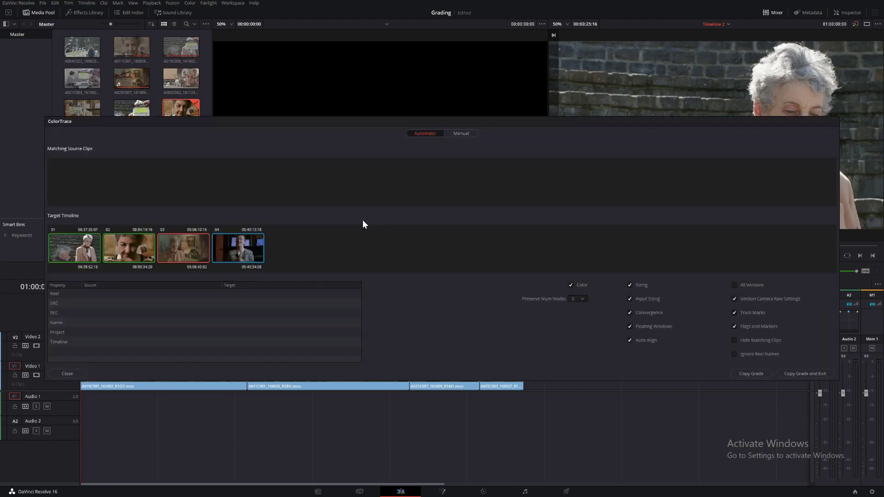
In Manual mode with Sizing unchecked, map Timeline 1 clips 01–03 onto Timeline 2 clips 01–03
click(461, 134)
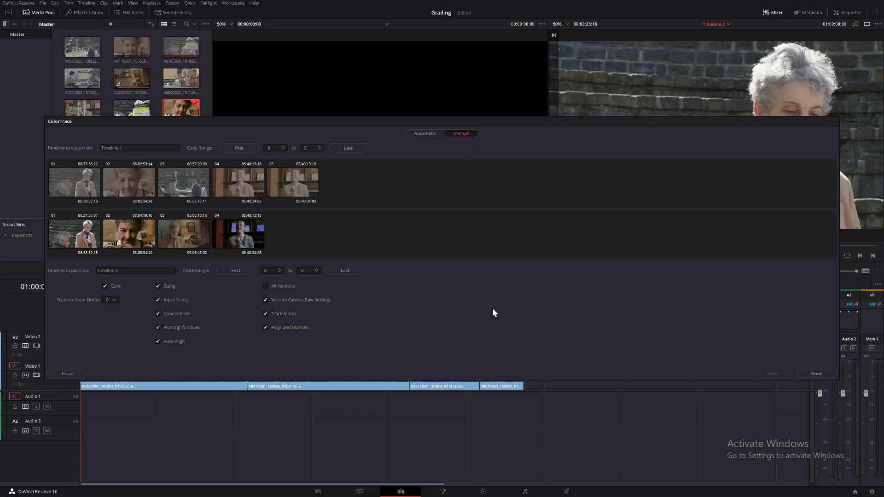
click(157, 287)
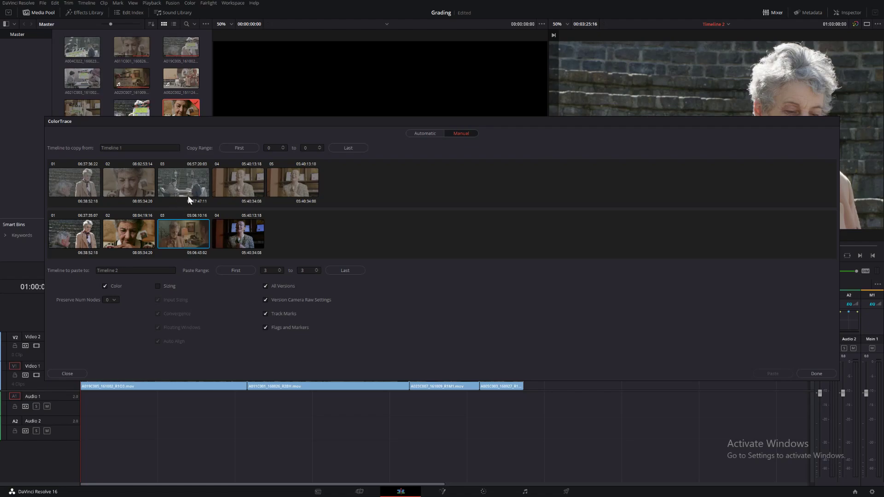
click(253, 235)
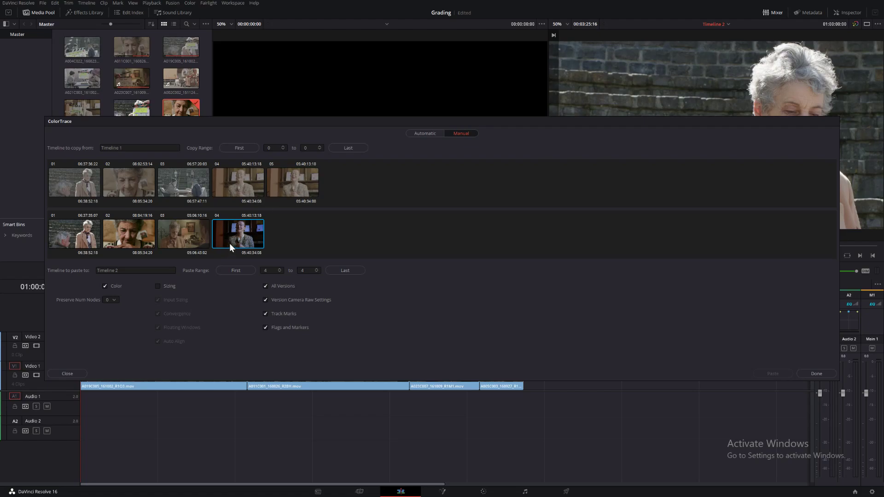
click(77, 186)
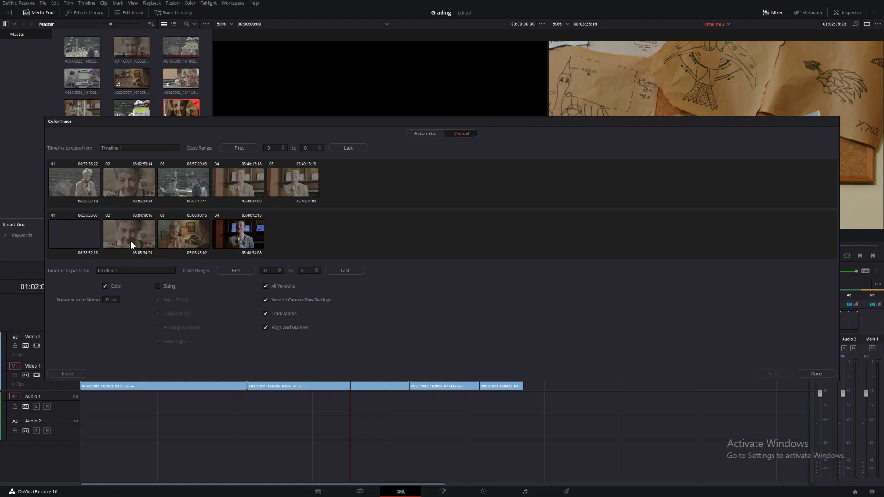
click(89, 231)
shift+click(205, 243)
click(95, 191)
shift+click(183, 184)
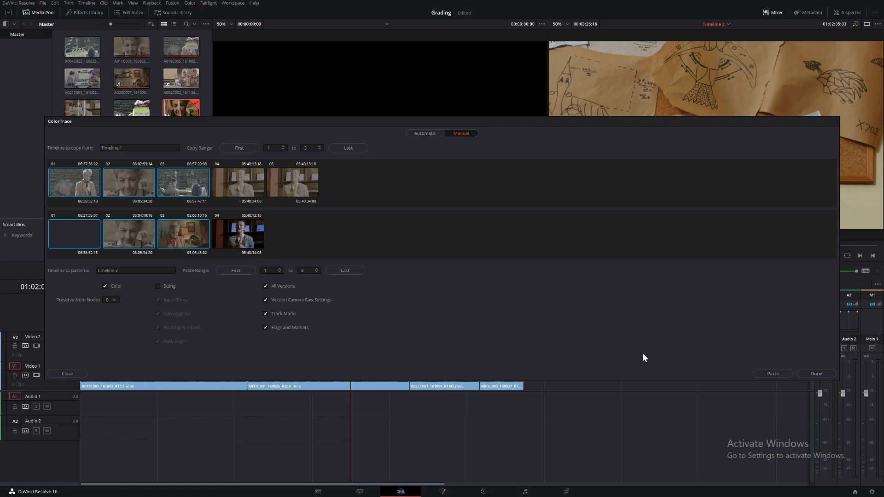
Close ColorTrace and check the copied grades on Timeline 2, including clip 03
click(813, 374)
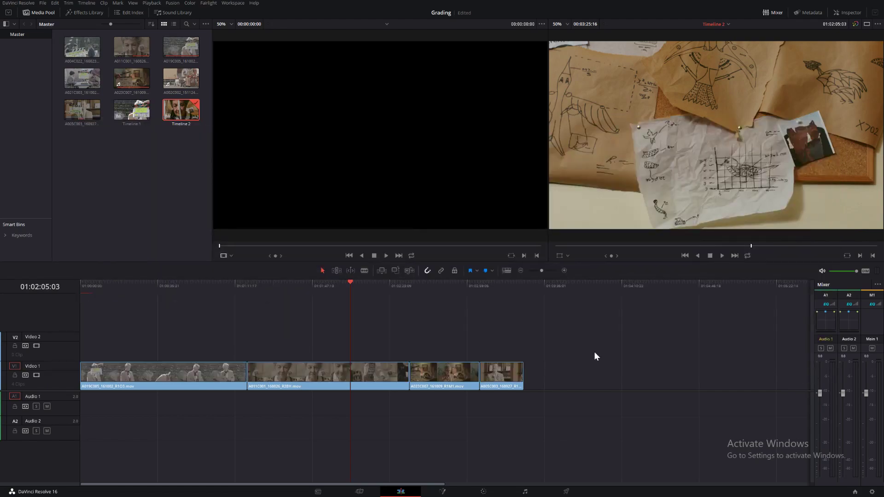
click(211, 290)
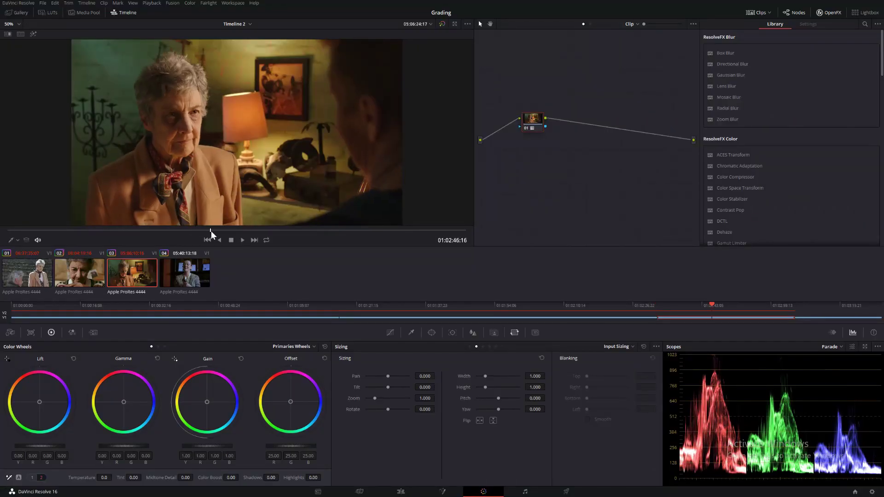
mouse_move(212, 231)
mouse_down()
mouse_move(357, 233)
mouse_move(202, 231)
mouse_up()
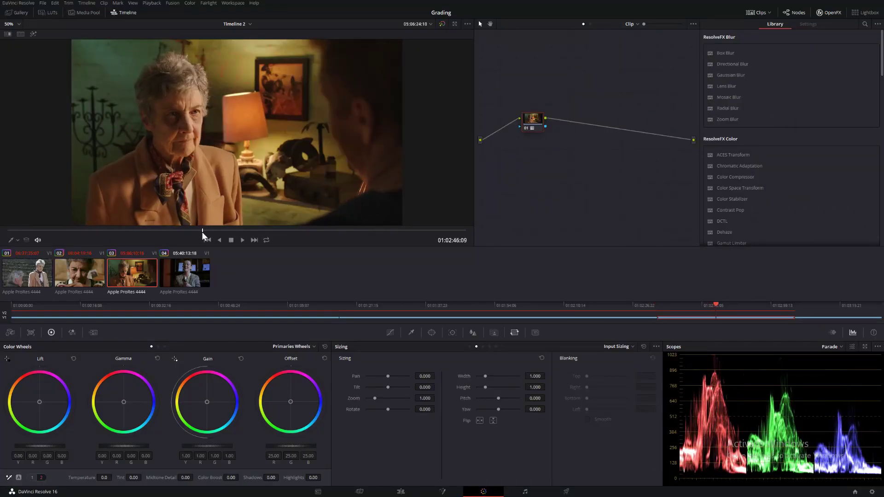
On Timeline 1, move to the final interview shot, disable track V2, then reopen Timeline 2
click(400, 491)
click(725, 23)
click(721, 41)
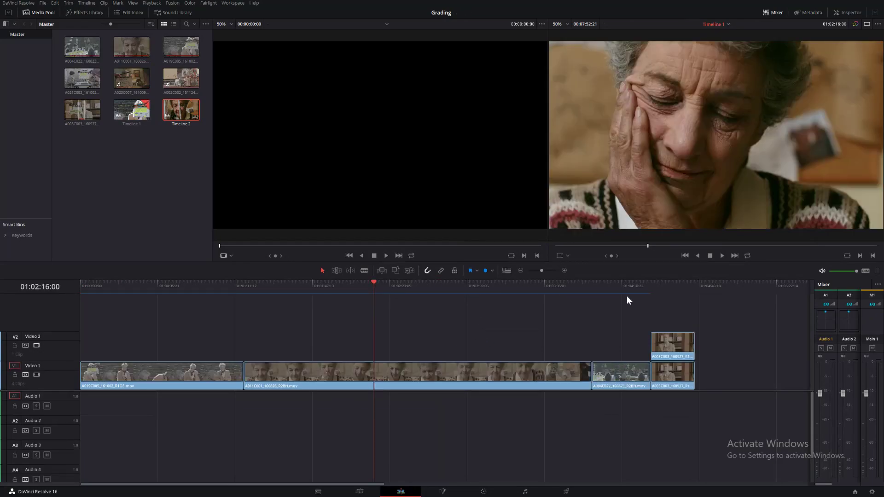
click(614, 290)
drag(615, 289, 671, 295)
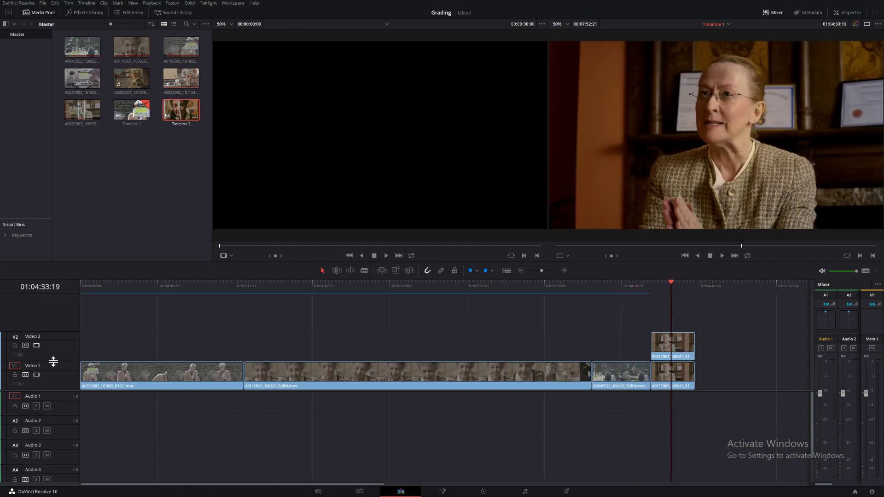
click(36, 346)
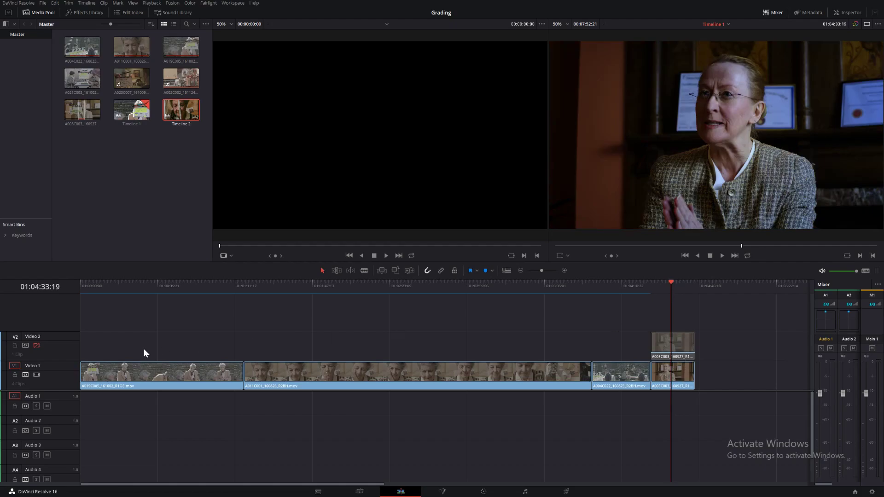
double_click(184, 110)
Start ColorTrace on Timeline 2 with the Grading project's Timeline 1 as the source
right_click(185, 109)
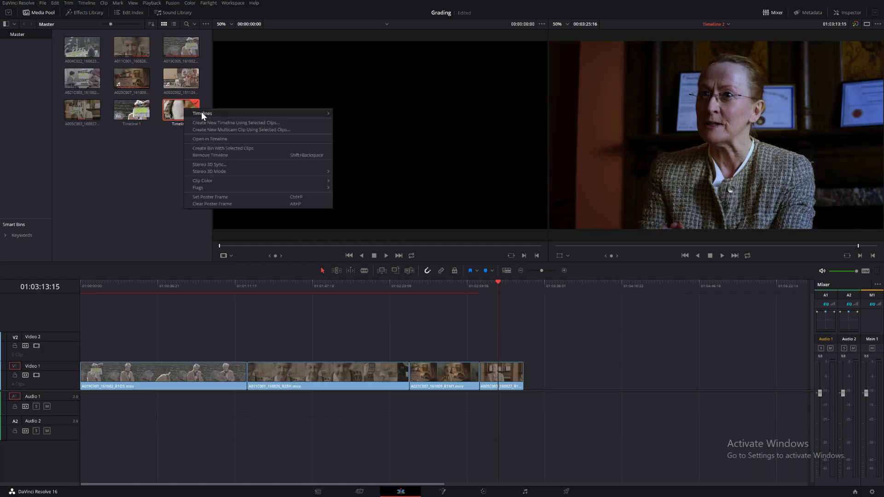
mouse_move(201, 112)
mouse_move(396, 171)
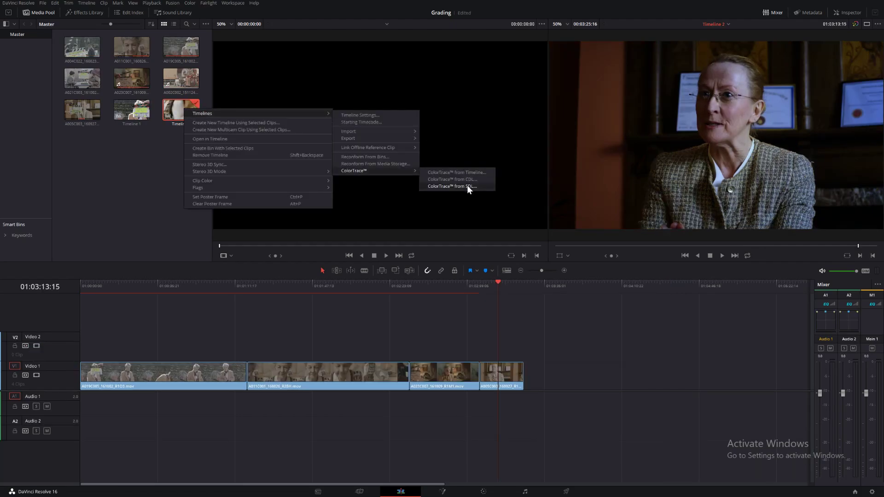
click(458, 172)
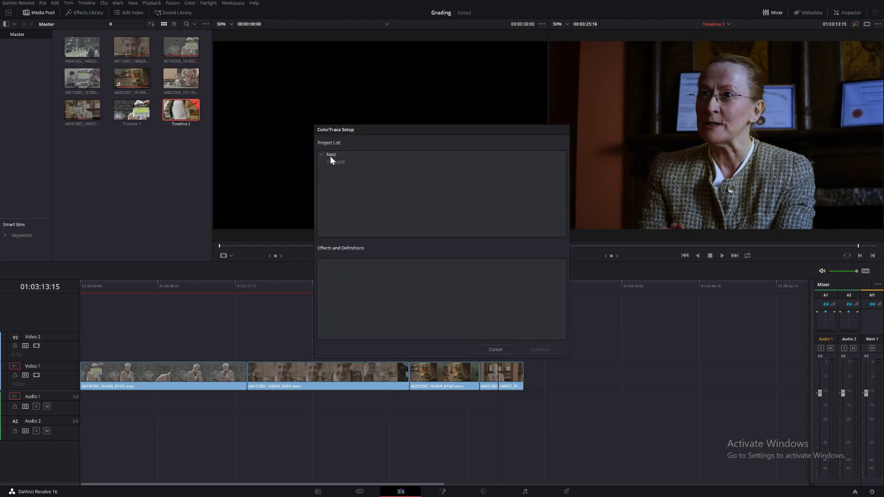
double_click(333, 161)
double_click(350, 190)
click(359, 199)
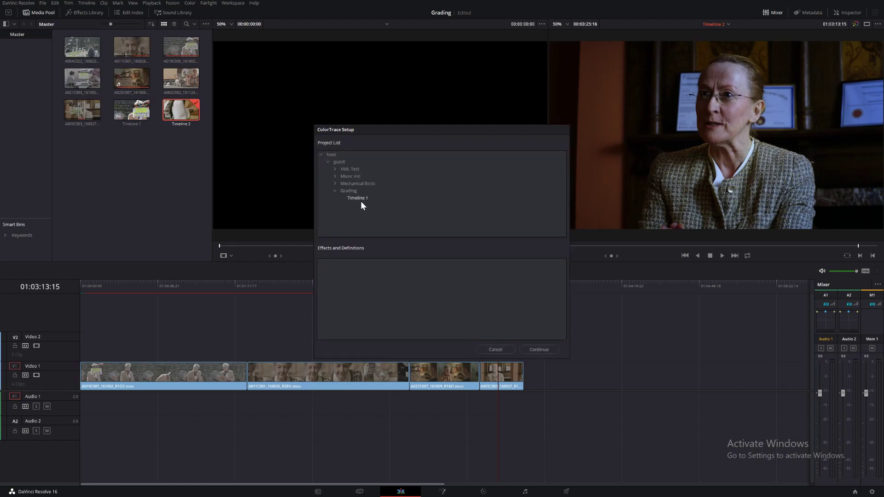
click(542, 351)
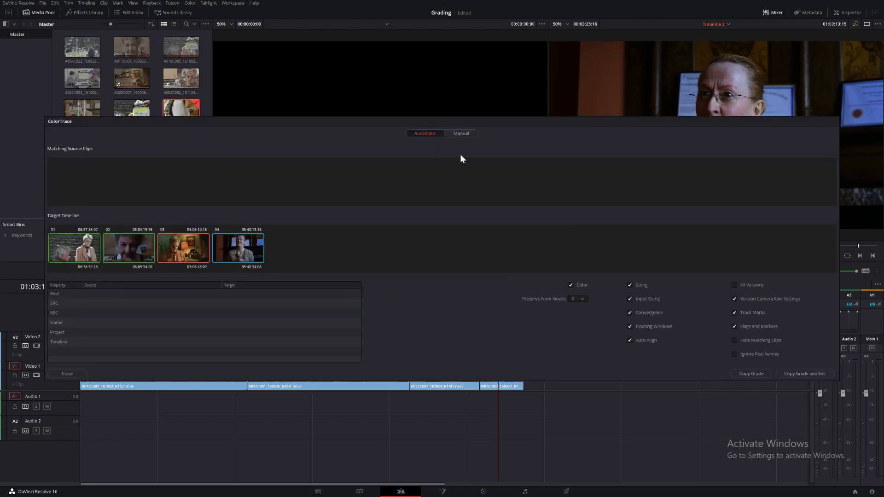
In Manual mode, pair Timeline 1's clip 05 with Timeline 2's clip 04
click(465, 134)
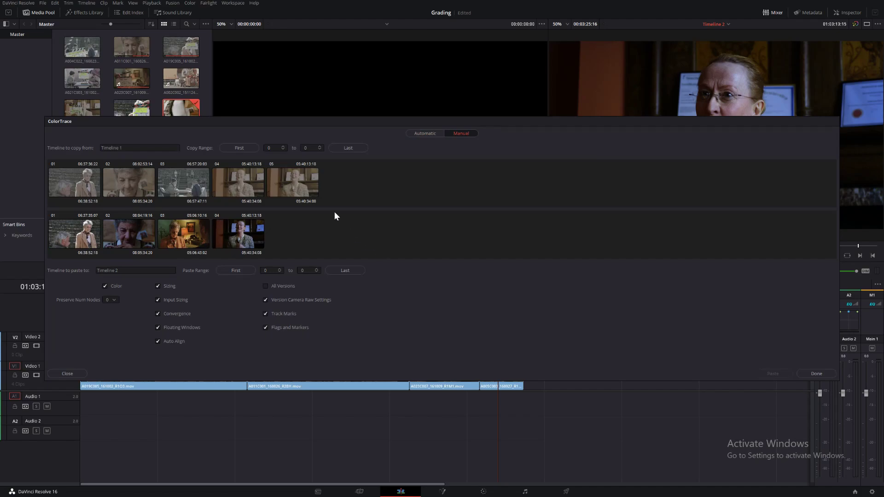
click(231, 240)
click(291, 187)
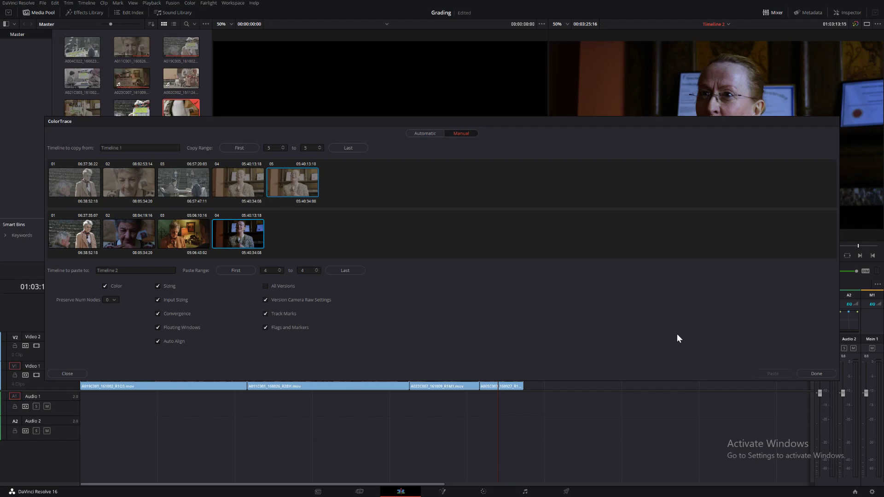
Close ColorTrace and scrub Timeline 2, then Timeline 1's long clip, to compare grades
click(813, 374)
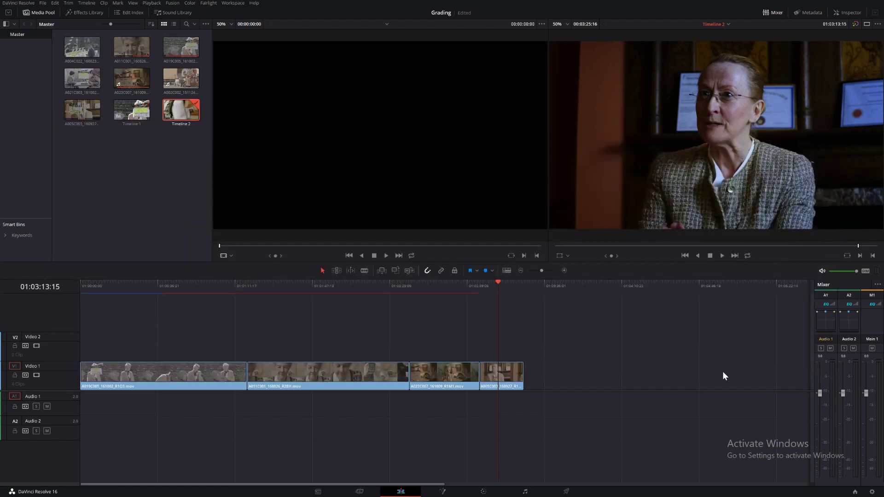
click(498, 286)
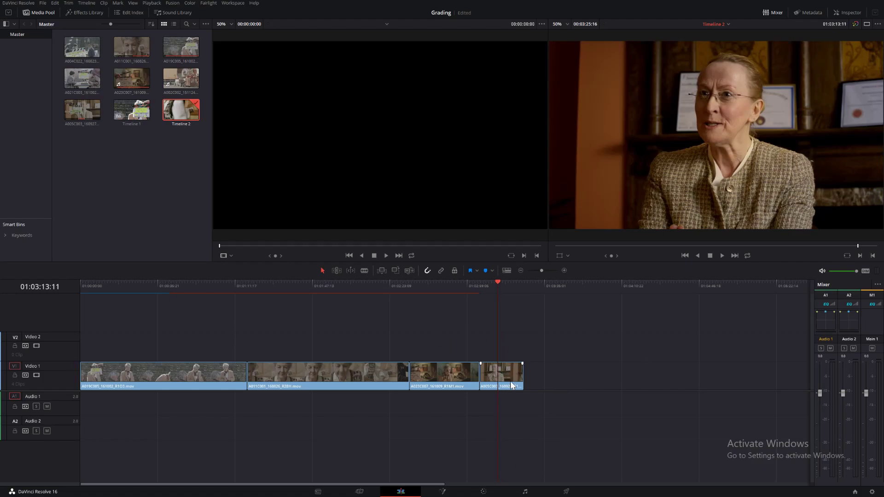
drag(495, 297, 385, 375)
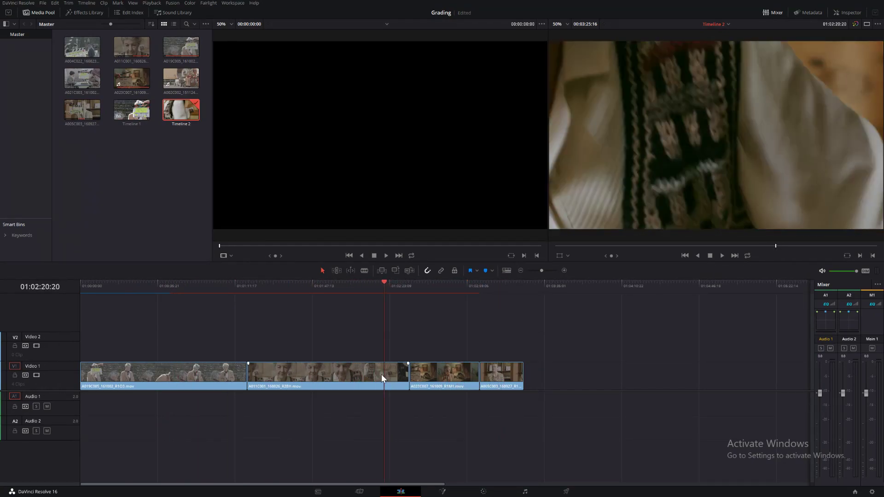
click(426, 286)
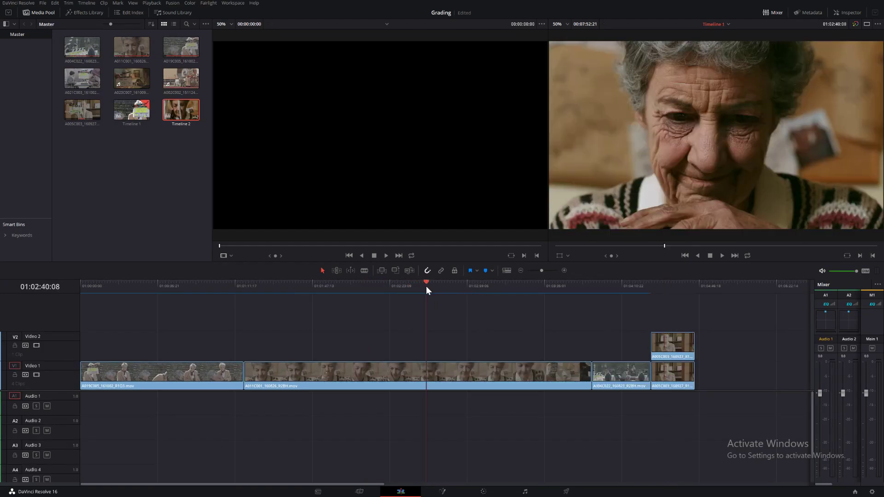
drag(426, 286, 358, 294)
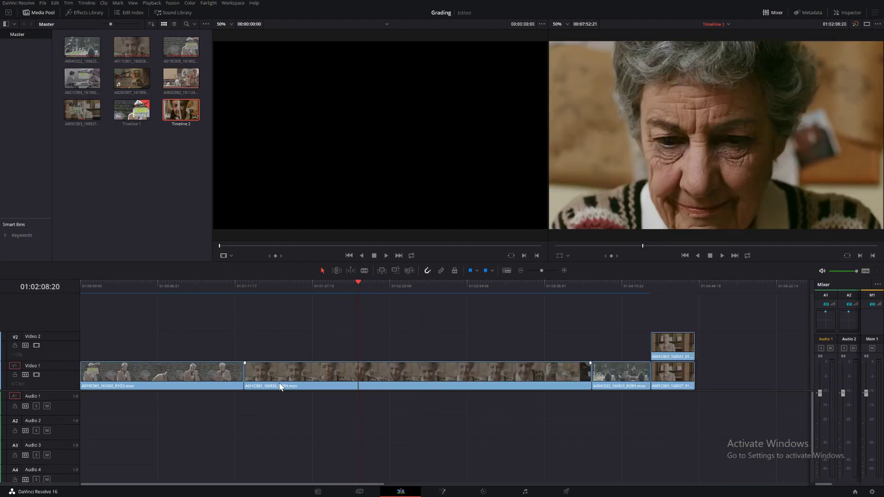
drag(415, 288, 475, 287)
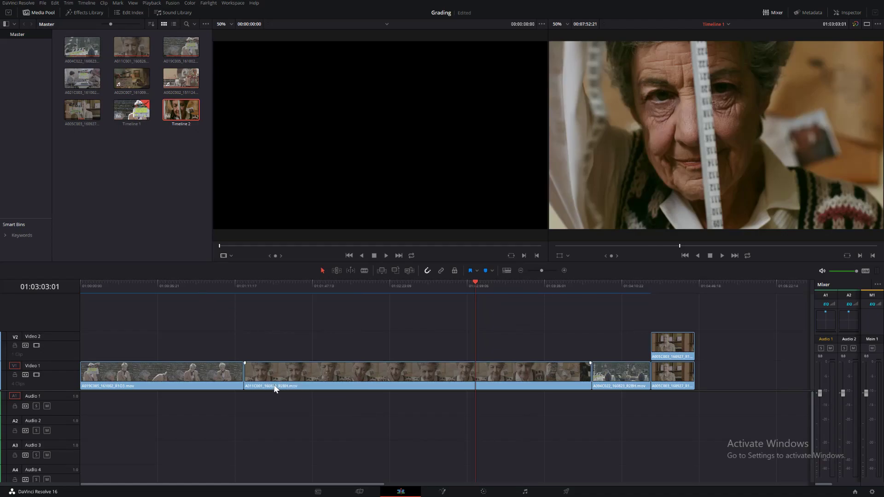
Switch to Timeline 2 to review its middle clips, then return to Timeline 1's long clip
click(712, 25)
click(721, 42)
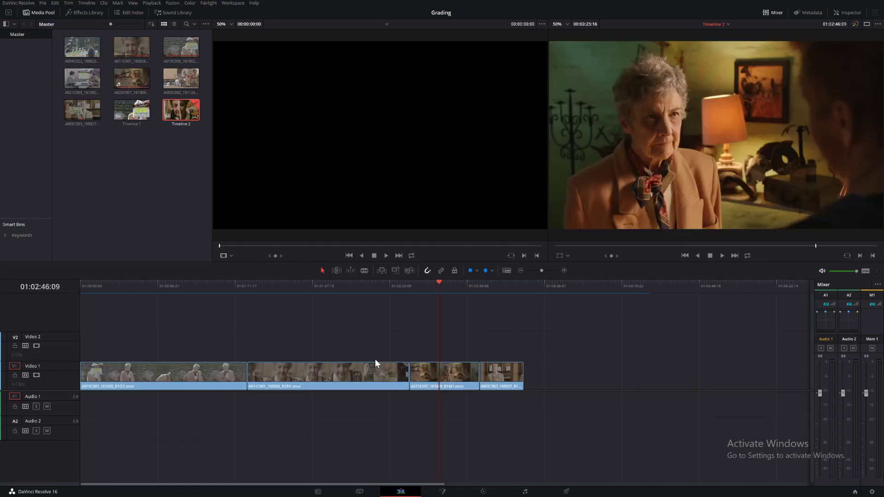
click(297, 289)
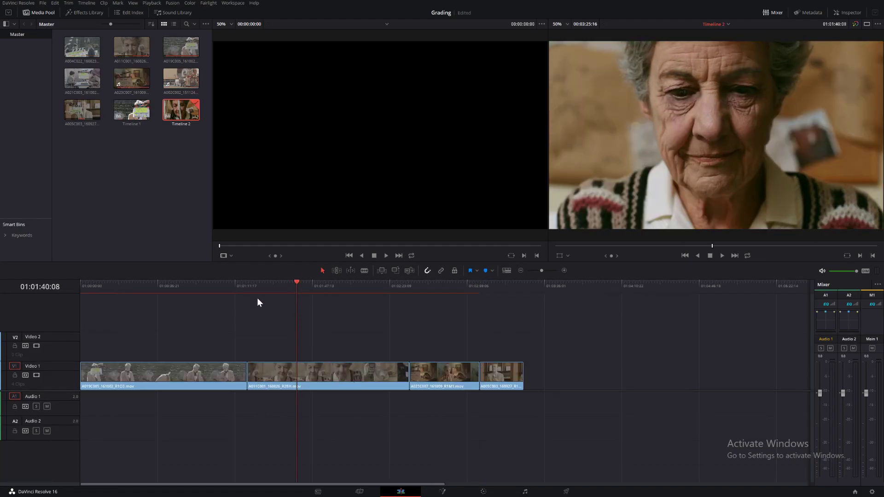
drag(180, 288, 207, 326)
drag(245, 287, 426, 288)
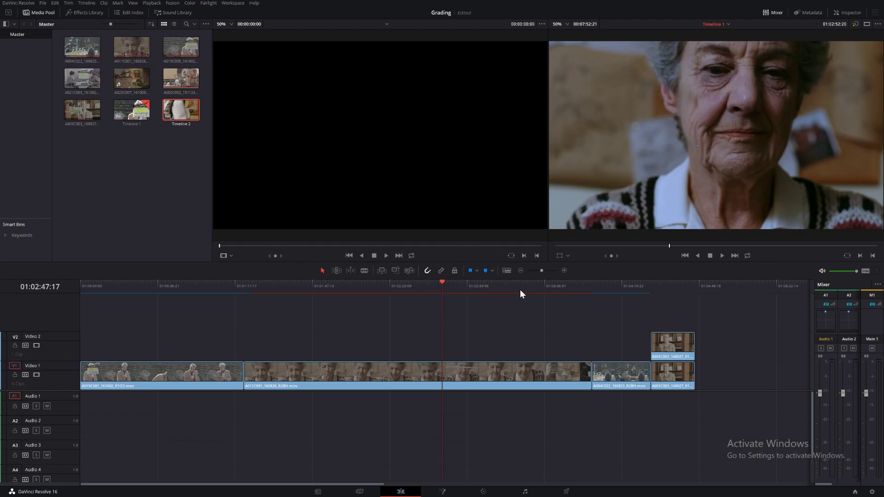
drag(520, 289, 361, 319)
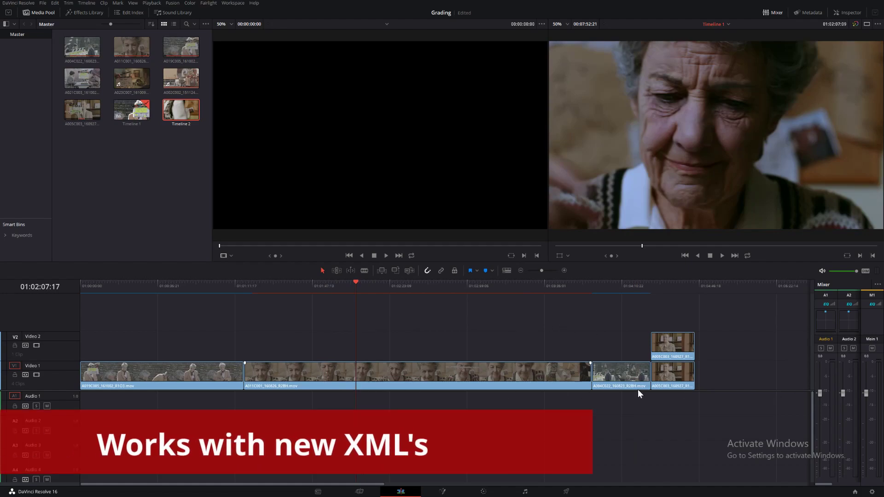
Trim the end of clip A011C001 shorter and ripple-delete the resulting gap
click(423, 286)
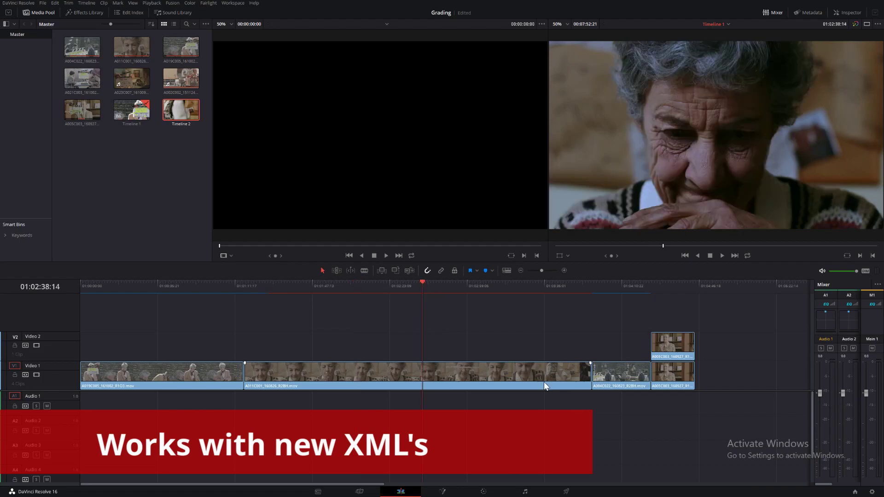
drag(590, 382, 351, 373)
click(319, 285)
click(474, 366)
key(BackSpace)
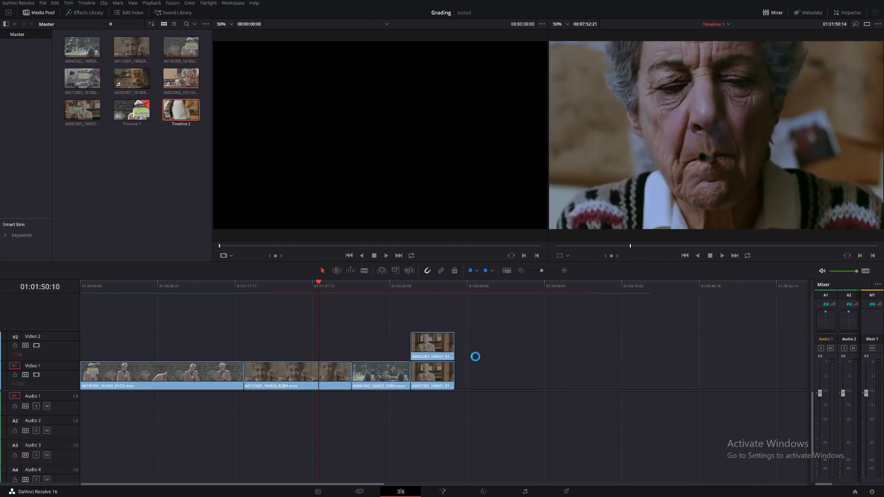
Scrub the shifted clips, select the Video 2 clip, and review the first clip
click(382, 289)
click(428, 289)
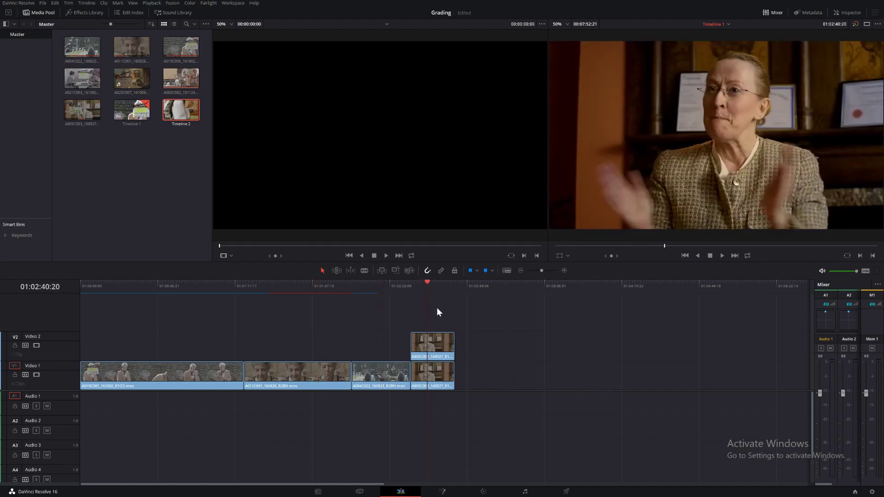
click(444, 346)
drag(290, 285, 175, 375)
drag(178, 289, 256, 292)
On the Color page, save the current clip's grade as a gallery still
key(shift+6)
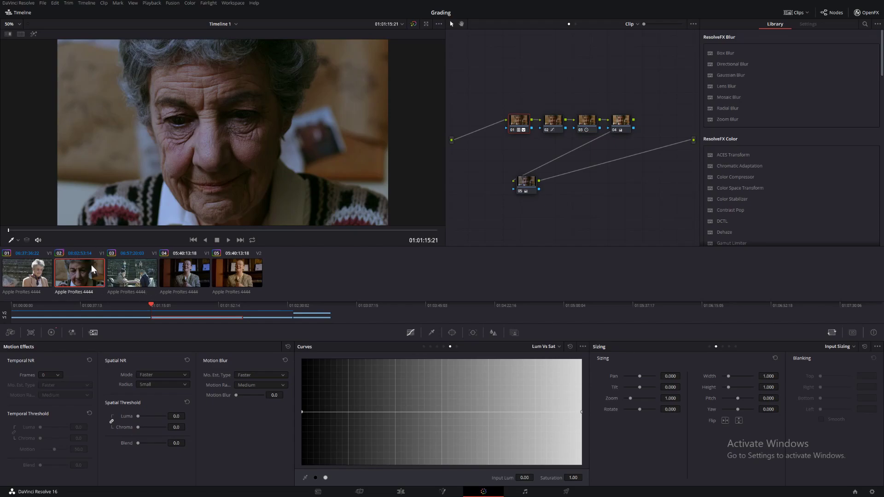
click(133, 2)
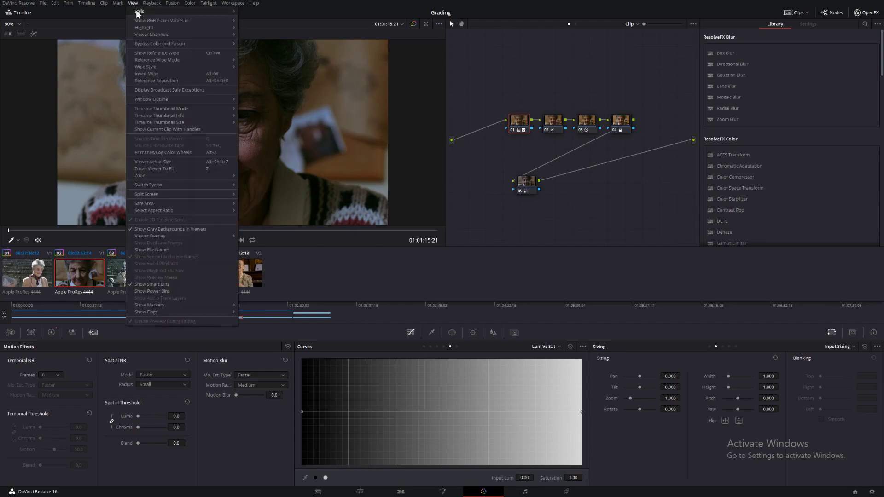
mouse_move(192, 12)
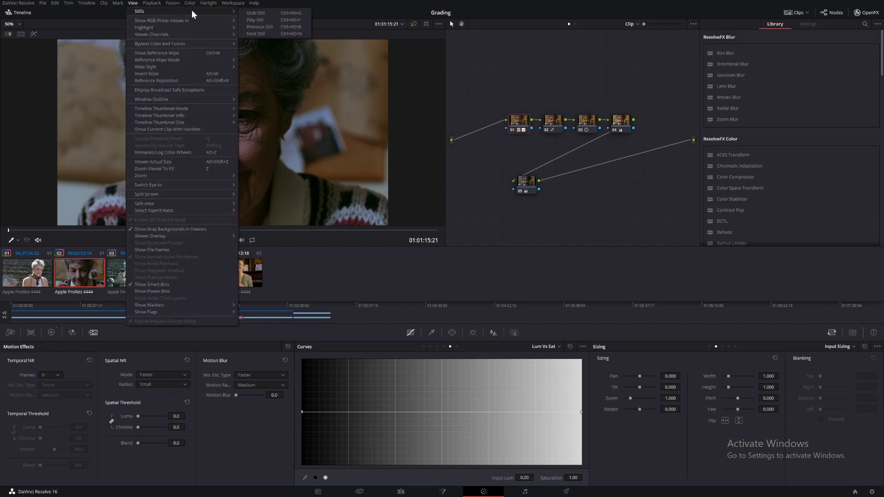
click(284, 13)
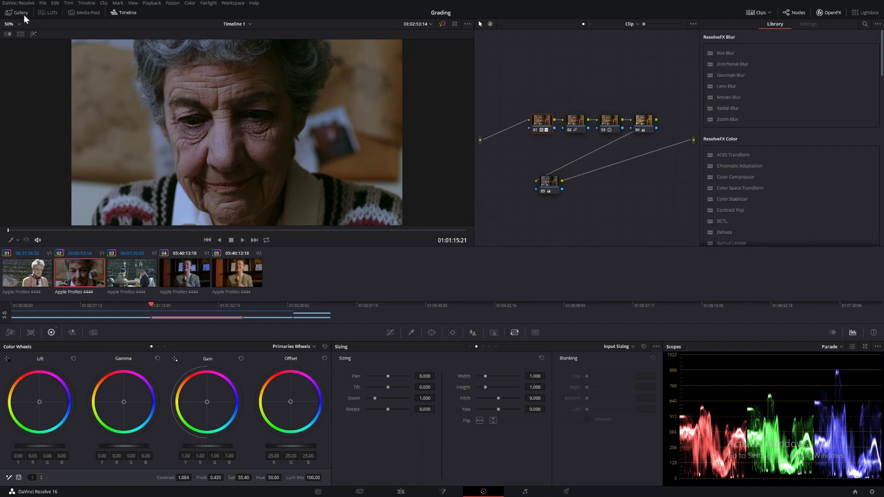
Apply still 1.2.2 to Timeline 2's clip 02, save it as still 1.2.3, and return to Edit
click(18, 13)
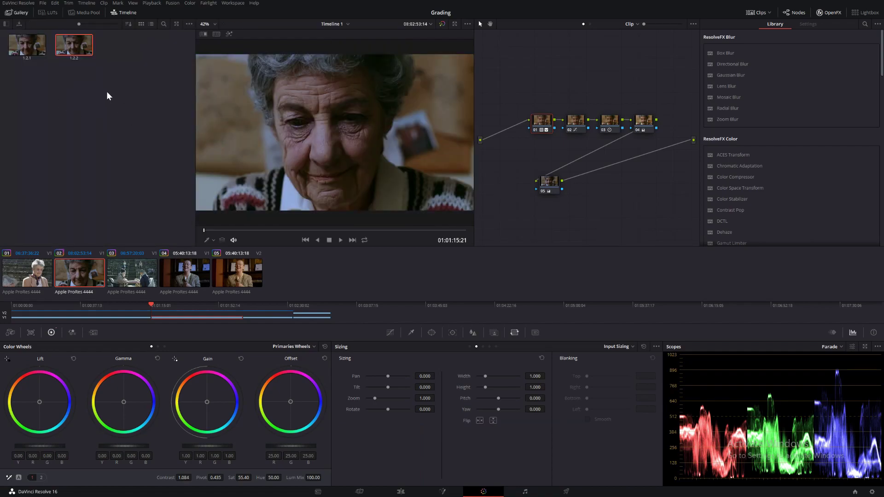
click(335, 23)
click(337, 41)
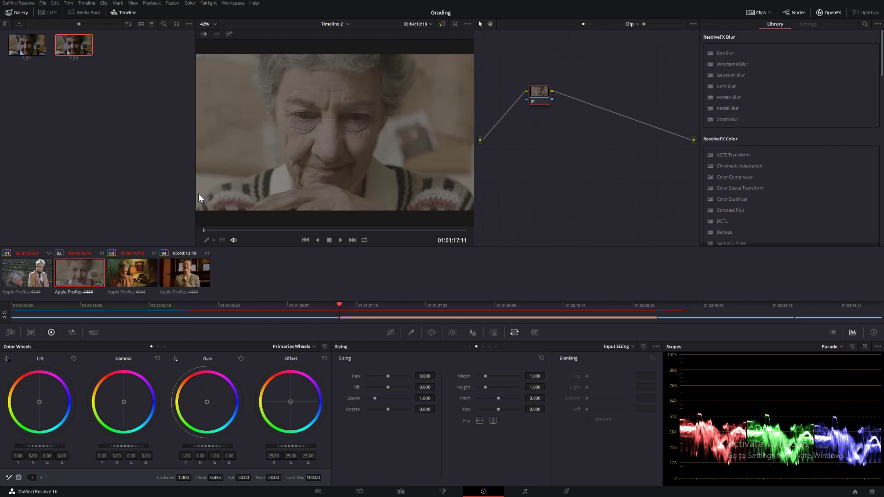
middle_click(79, 49)
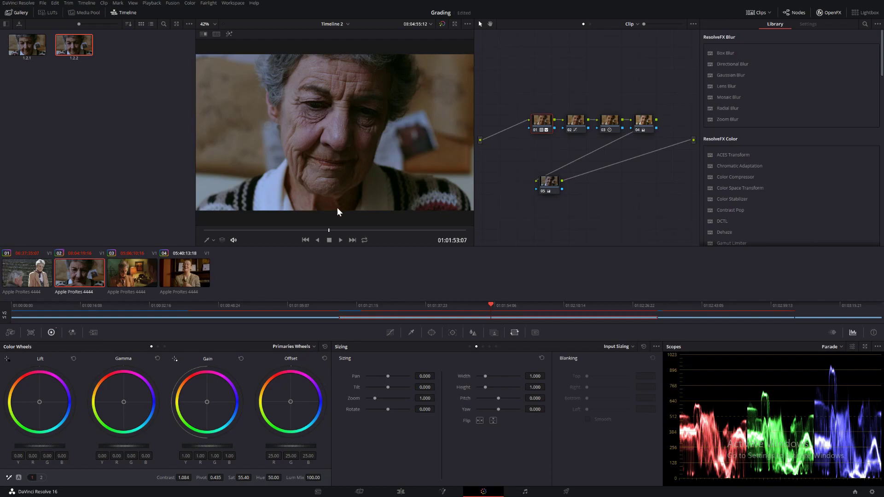
key(ctrl+alt+g)
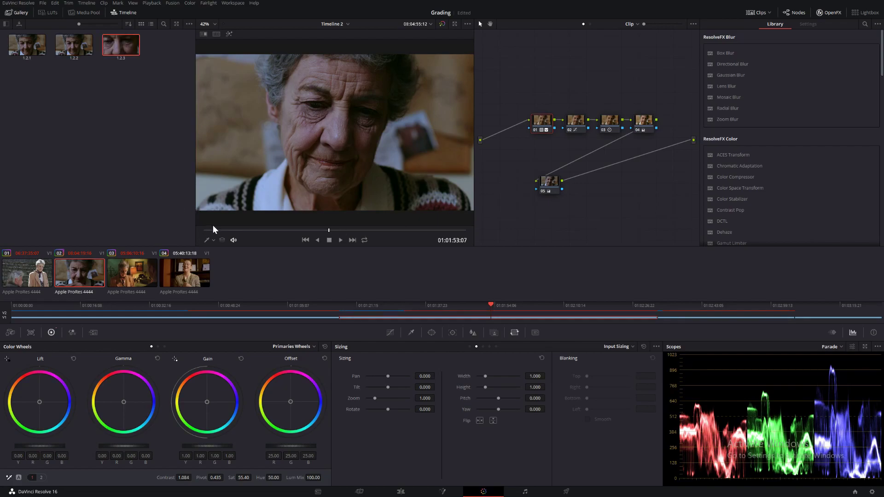
key(shift+4)
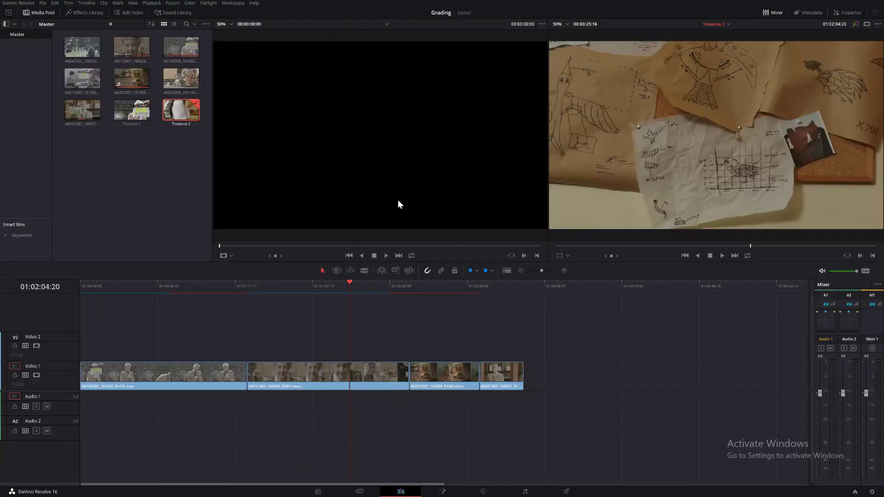
Scrub Timeline 2 to the third clip and zoom the timeline in twice around the playhead
drag(428, 289, 456, 303)
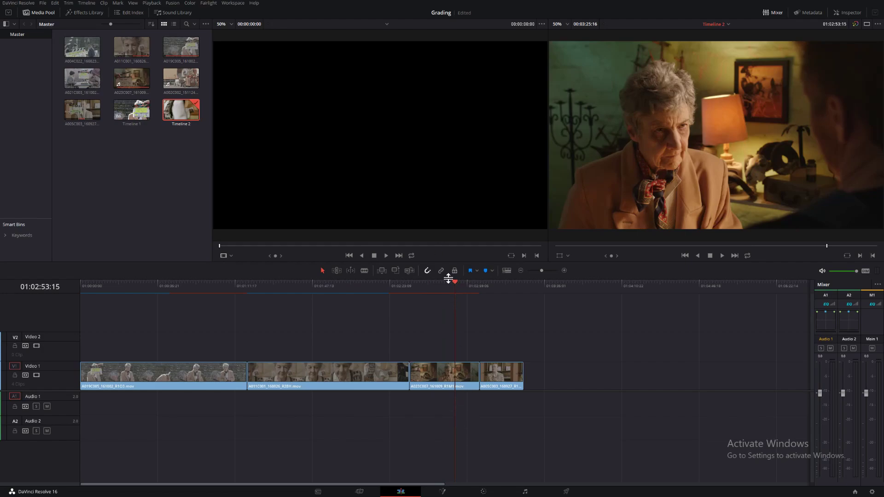
click(565, 271)
click(565, 271)
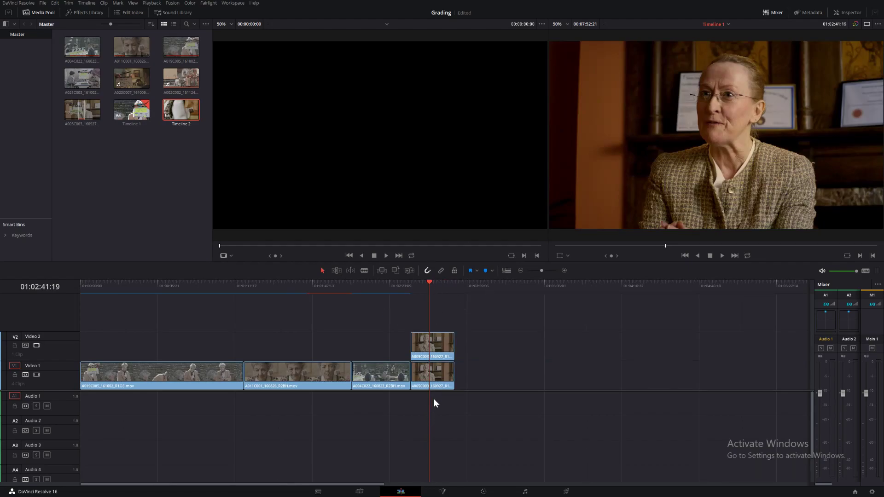
Check the brick-wall shot, third clip, woman interview clip and second clip along the ruler
click(205, 286)
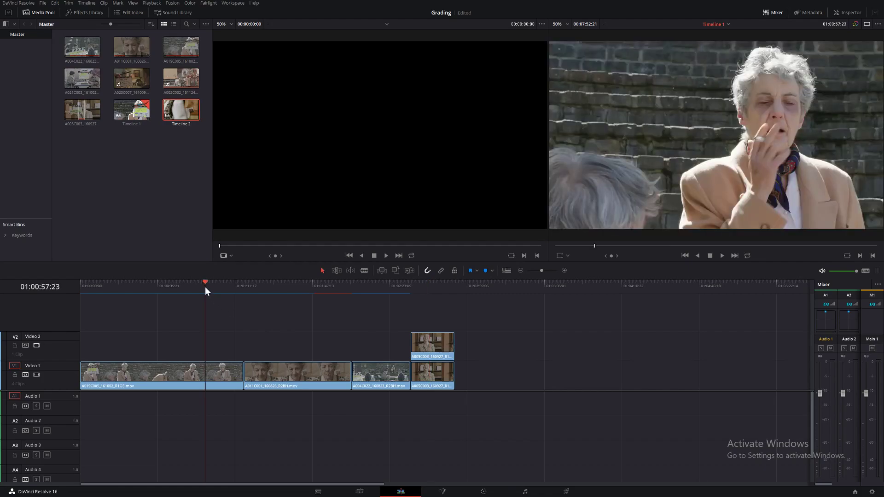
click(178, 284)
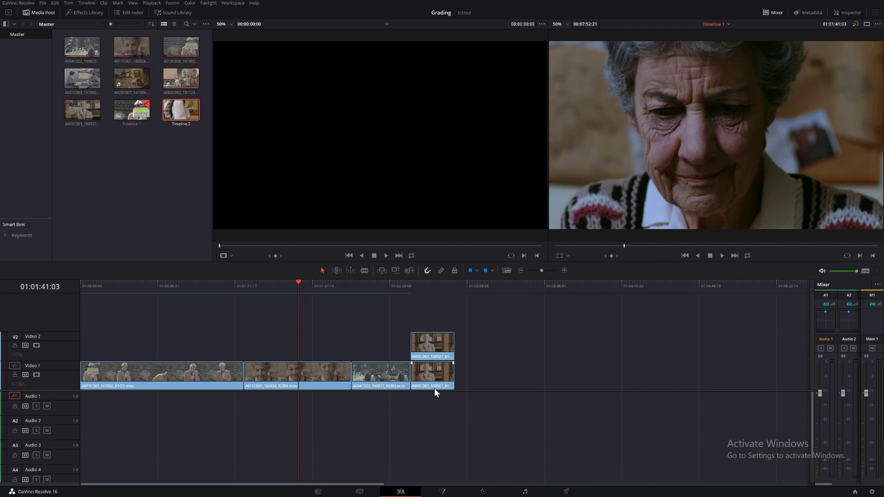
click(383, 291)
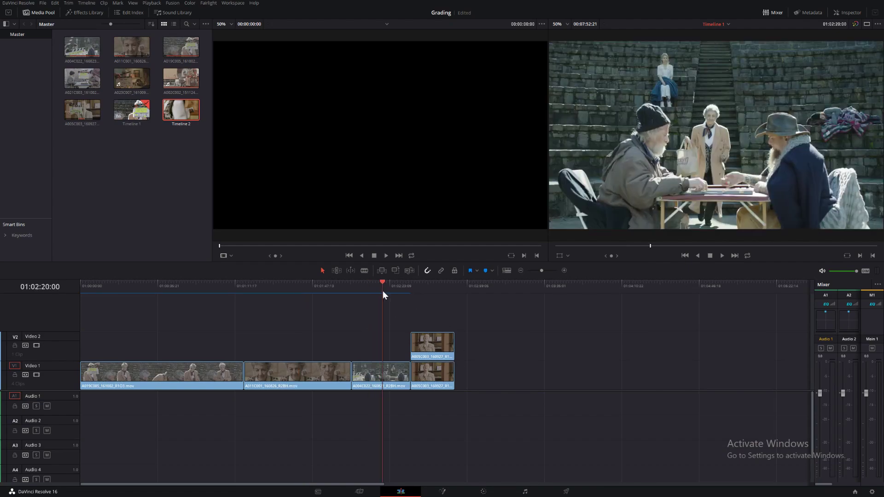
click(428, 288)
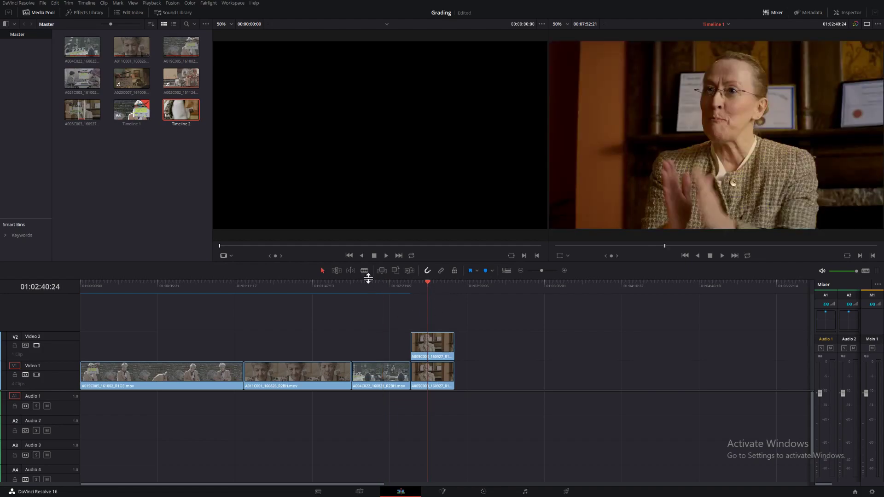
click(313, 289)
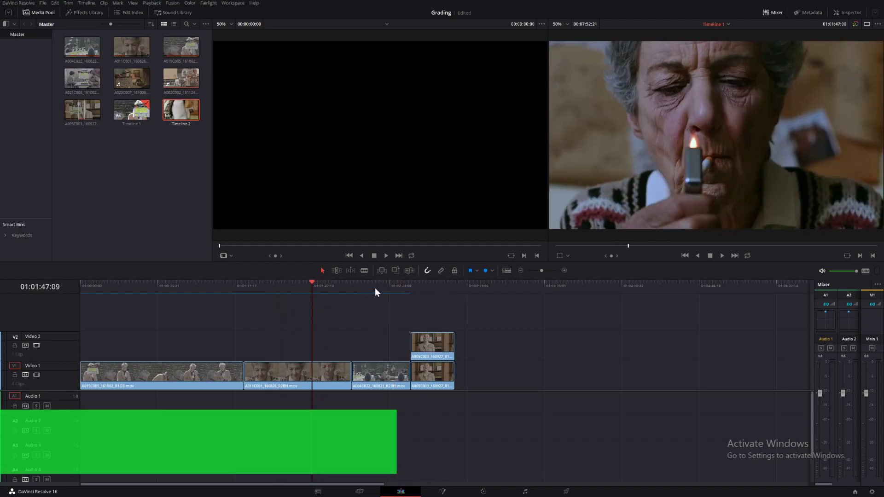